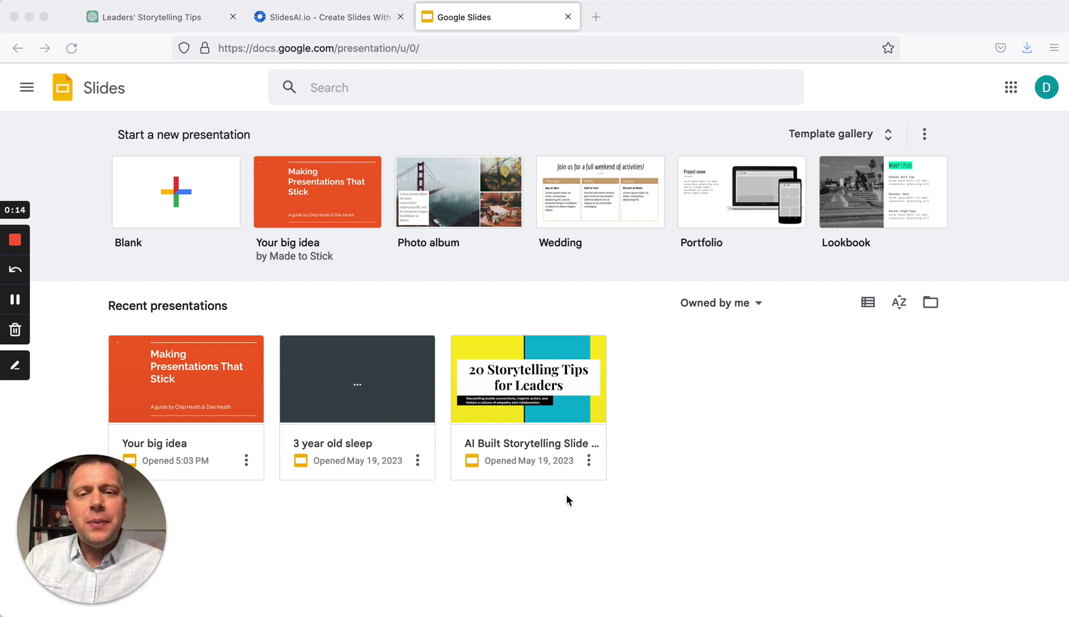
Open the AI Built Storytelling Slide Presentation and view its slides from Introduction through Start Strong.
click(556, 390)
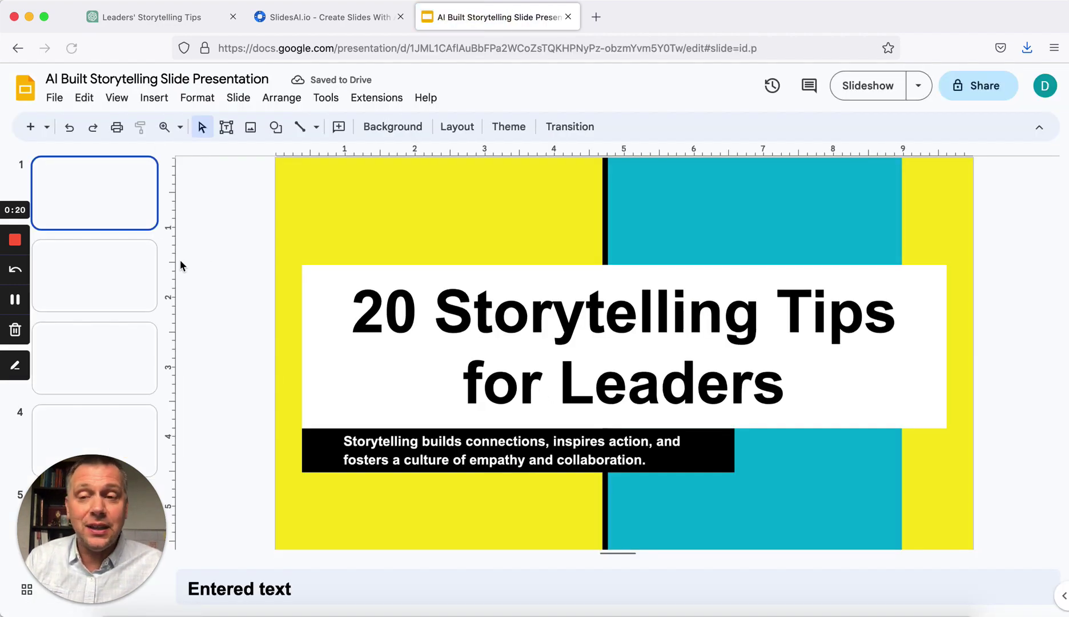
click(97, 285)
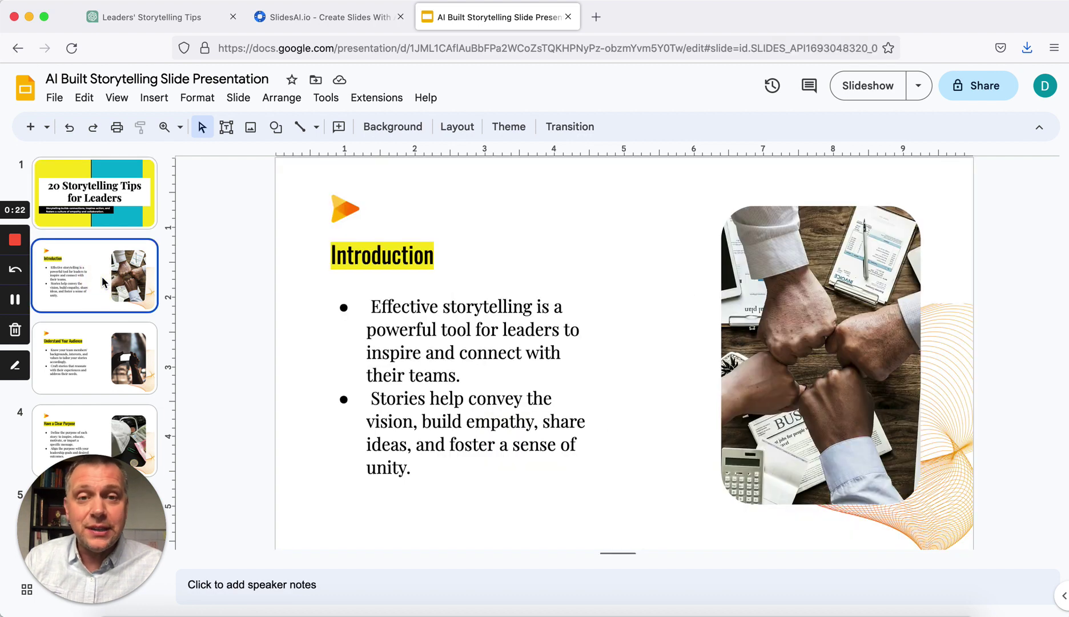
click(83, 355)
click(56, 417)
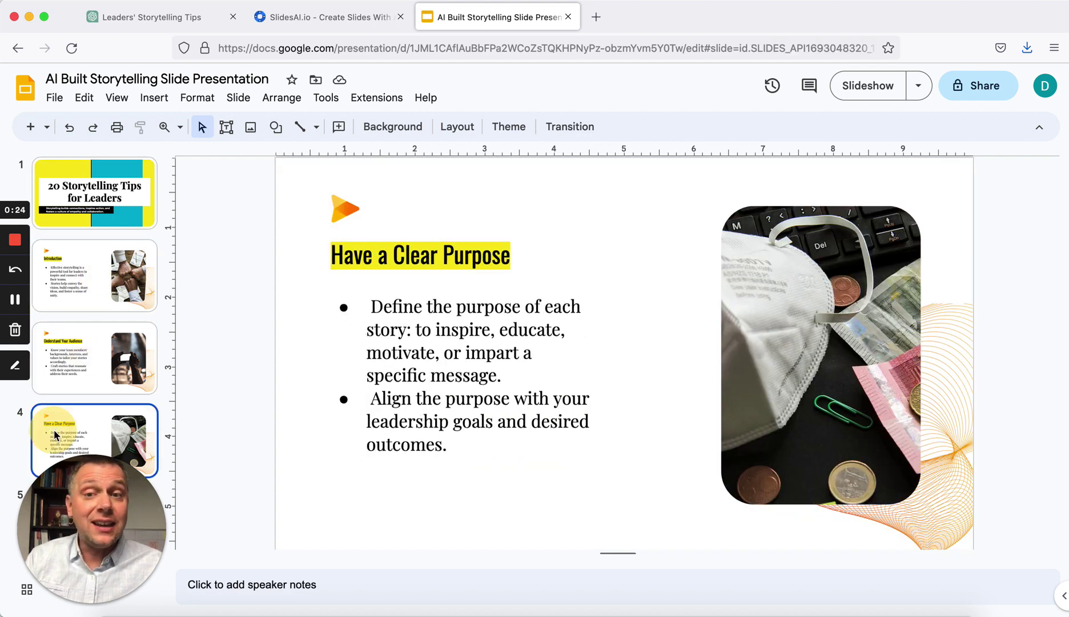
scroll(80, 392, down, 1)
scroll(78, 388, down, 3)
click(91, 356)
scroll(90, 356, down, 2)
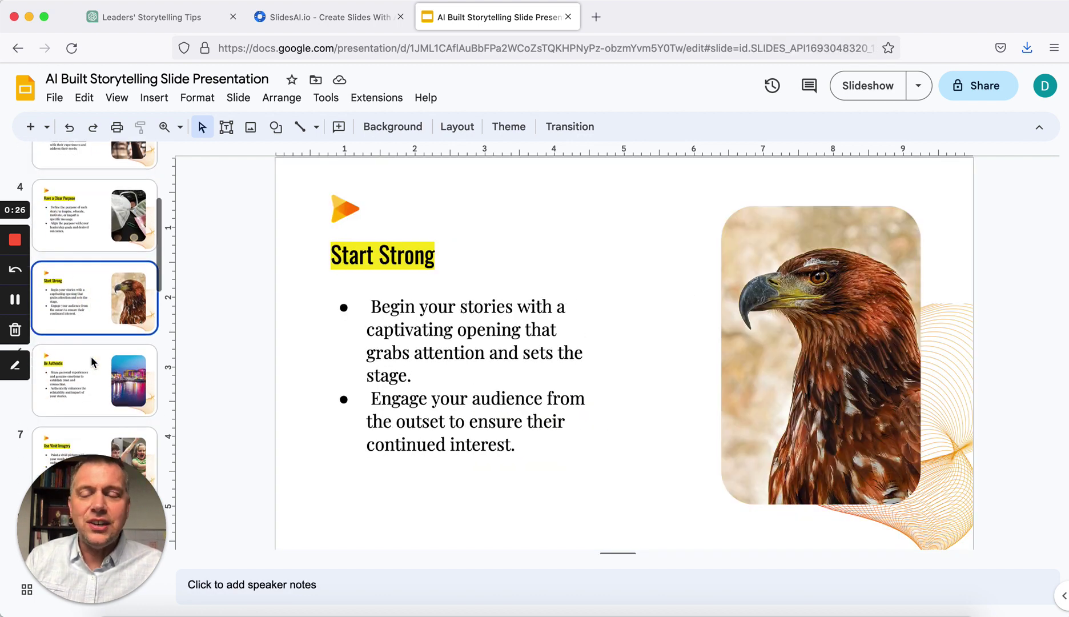
Review the slides from Be Authentic through Show Vulnerability, and return to the start of the slide list.
click(90, 356)
scroll(90, 357, down, 3)
click(93, 361)
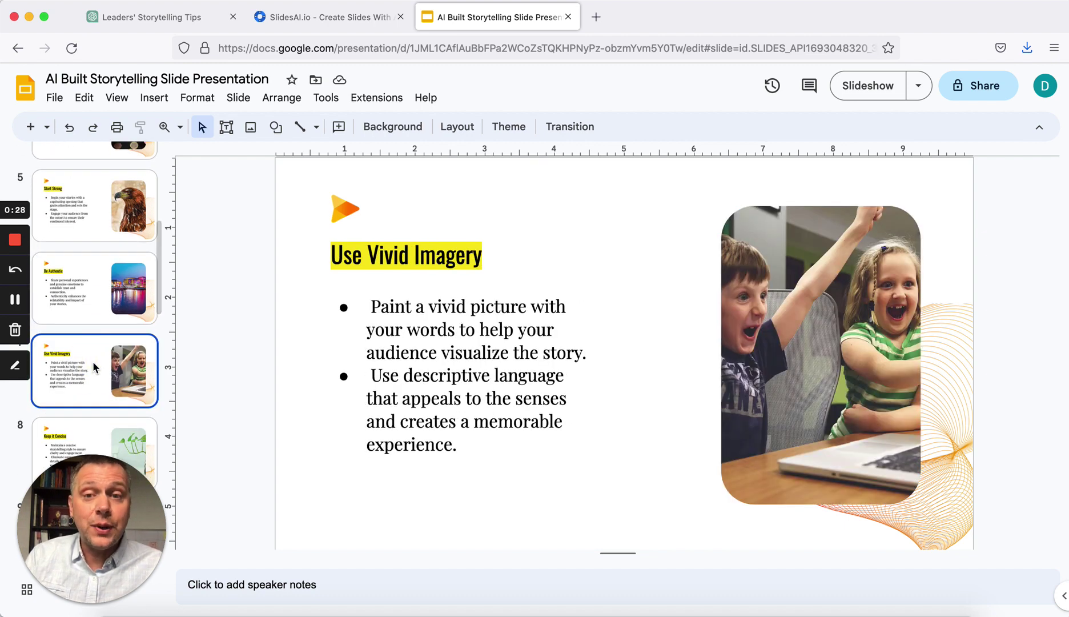
scroll(93, 361, down, 2)
click(94, 367)
scroll(95, 372, down, 3)
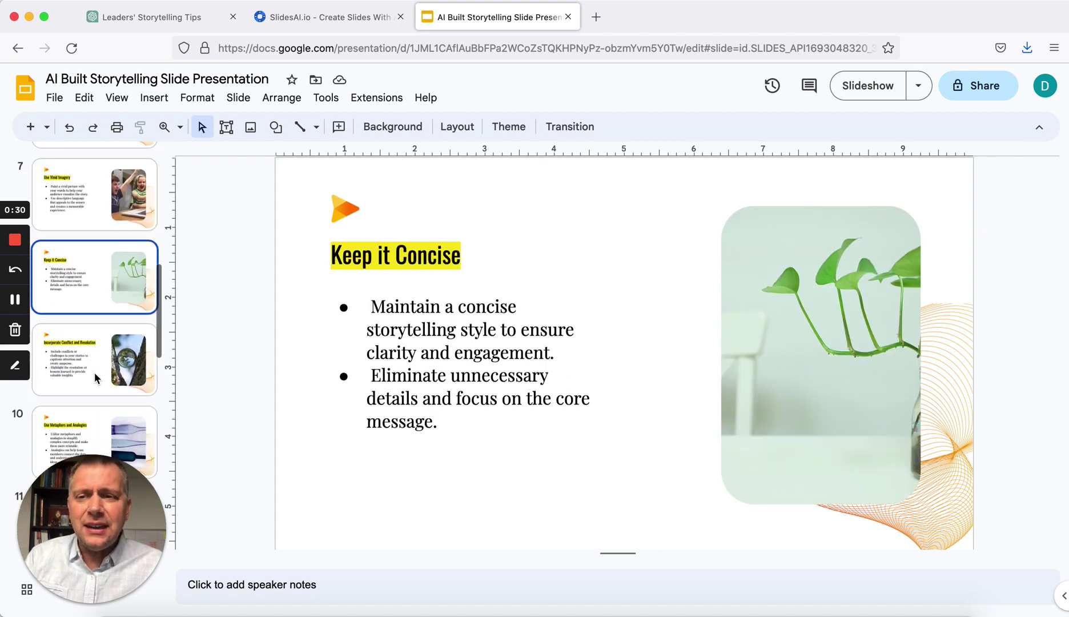
click(94, 376)
click(93, 423)
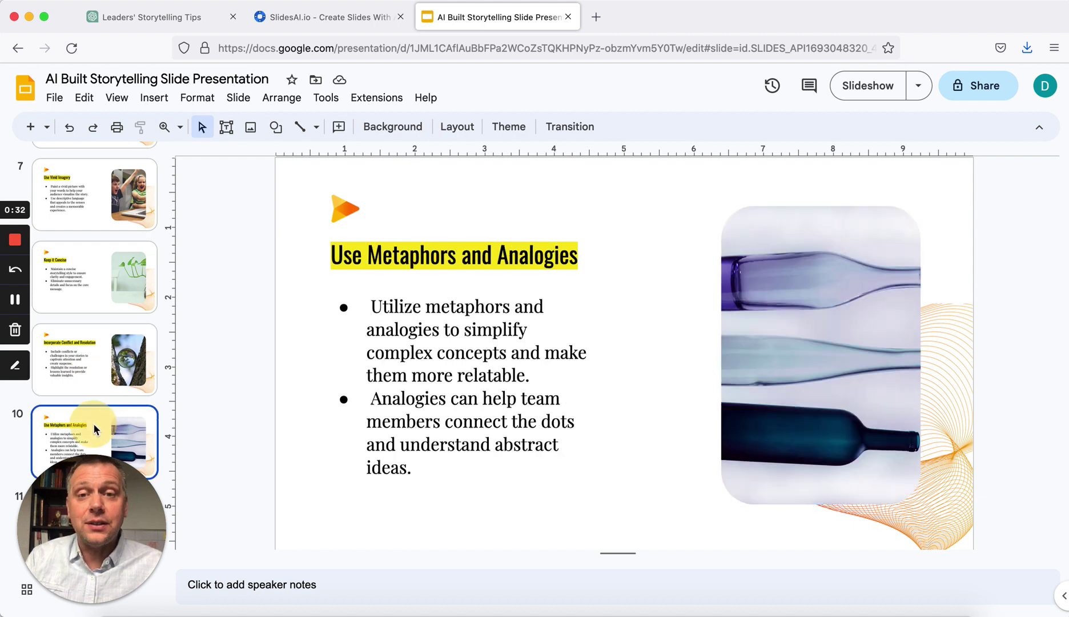
scroll(93, 423, down, 2)
click(104, 381)
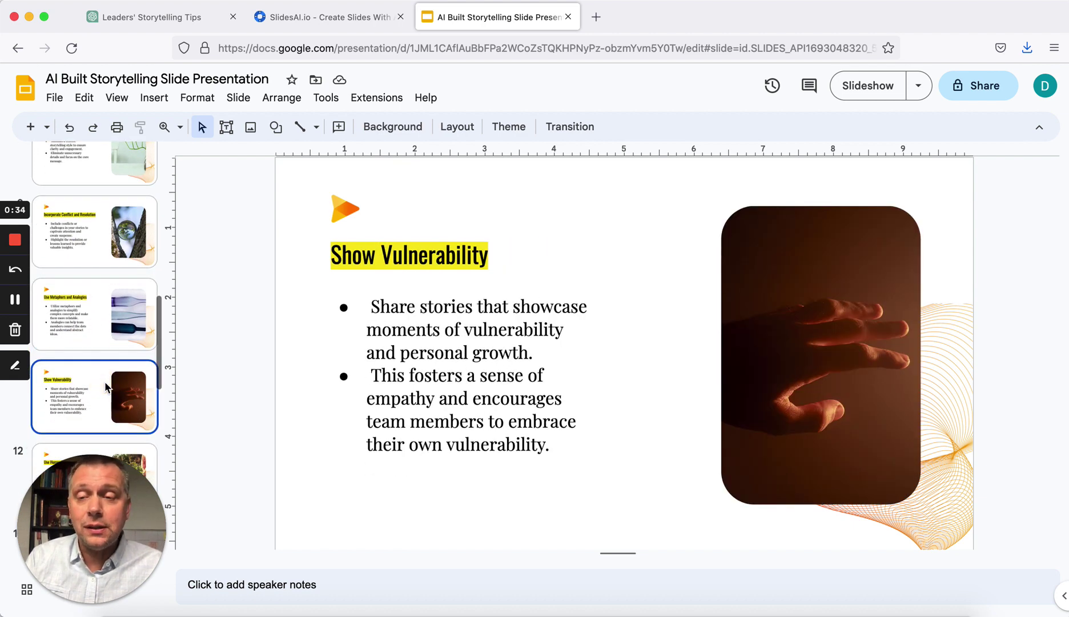
scroll(105, 384, up, 10)
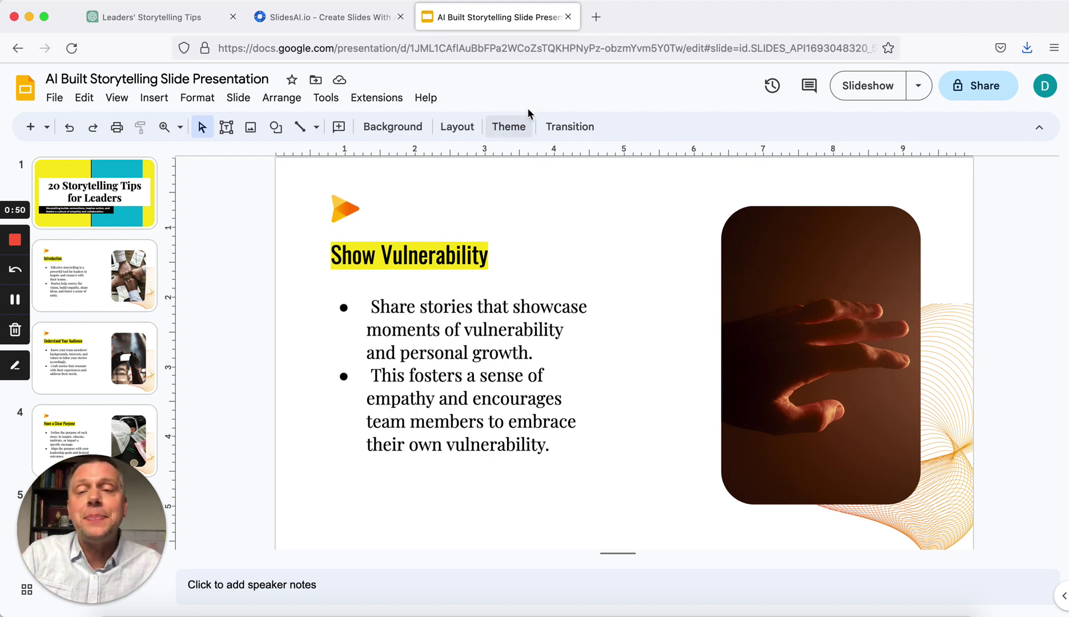
Switch to the Leaders' Storytelling Tips chat in ChatGPT and highlight the slide deck prompt sentence by sentence to examine it.
click(180, 18)
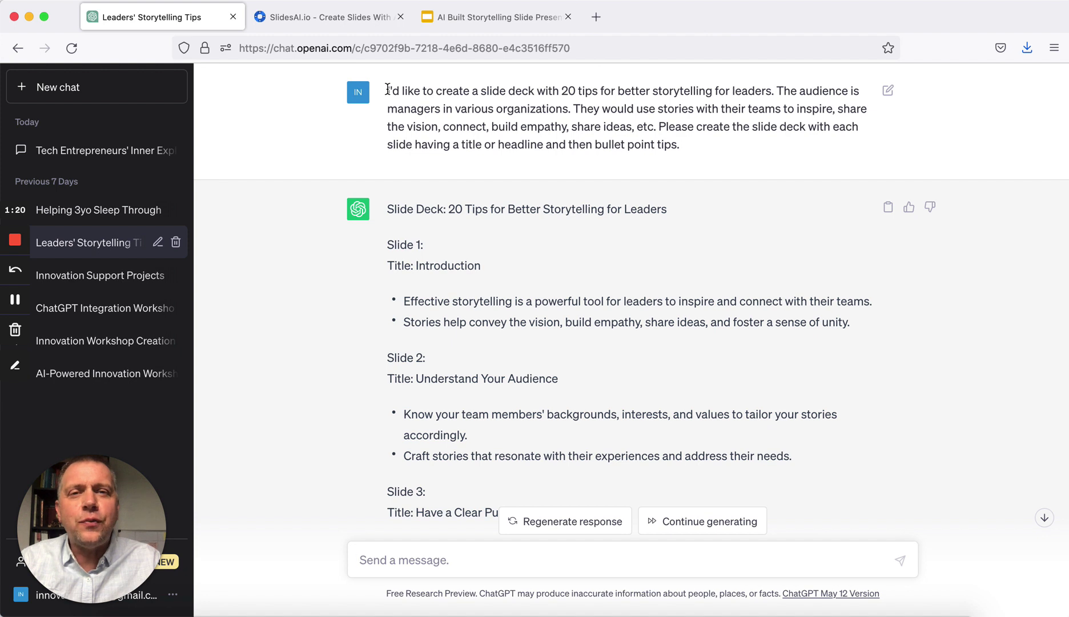
drag(388, 90, 779, 90)
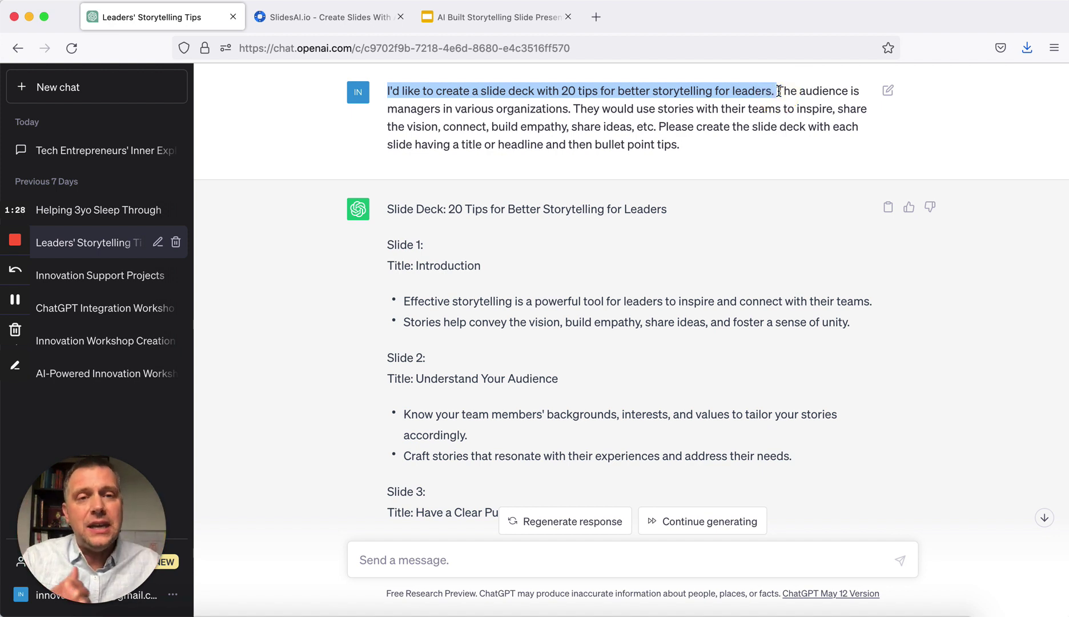
click(778, 90)
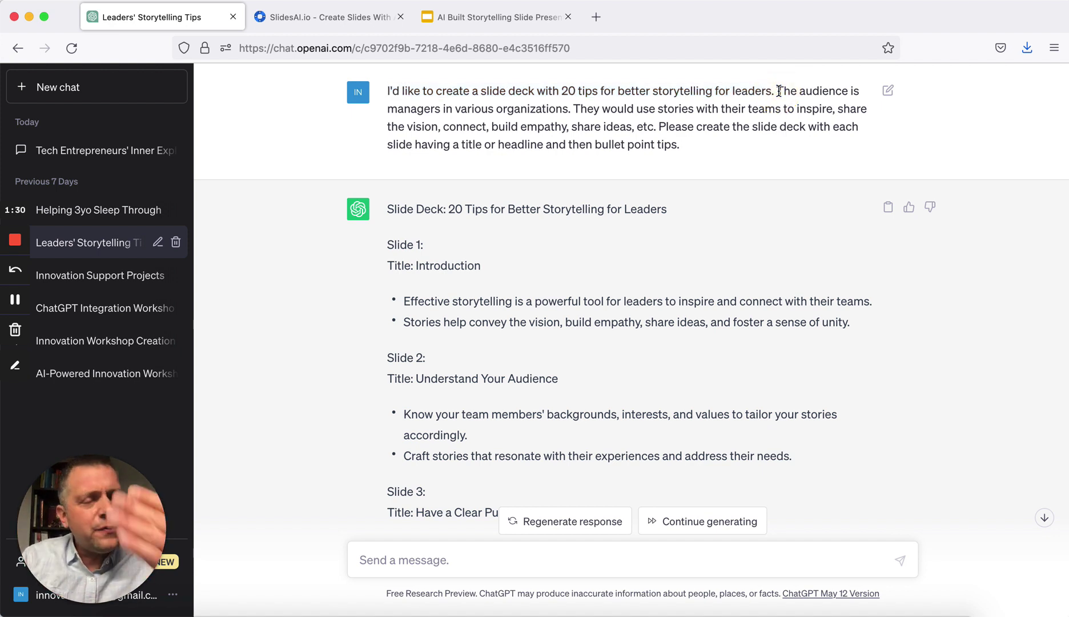
drag(778, 91, 568, 108)
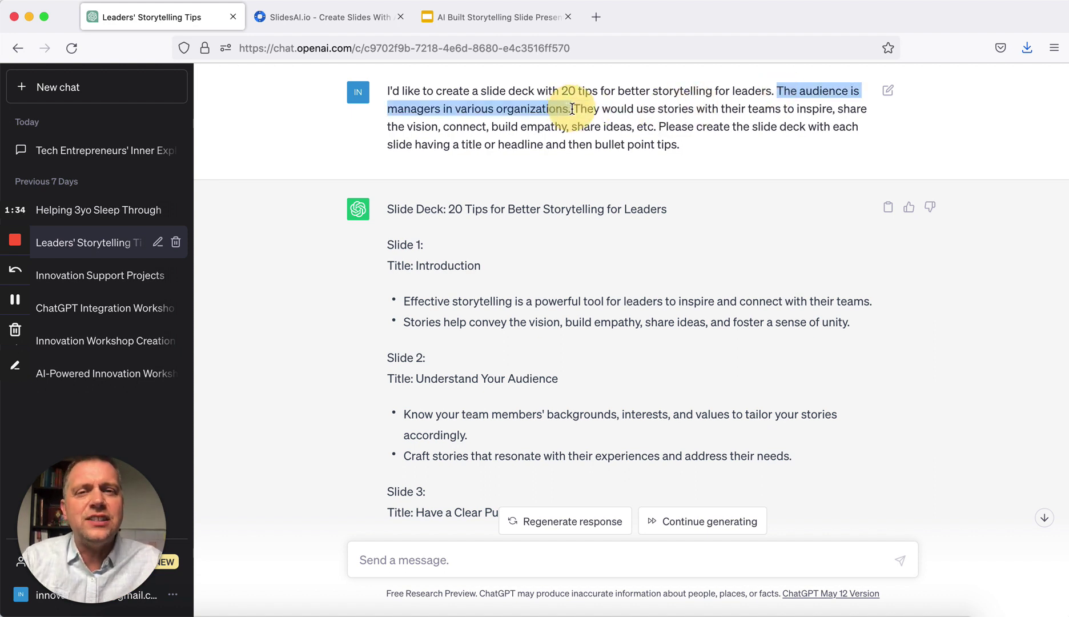
click(574, 109)
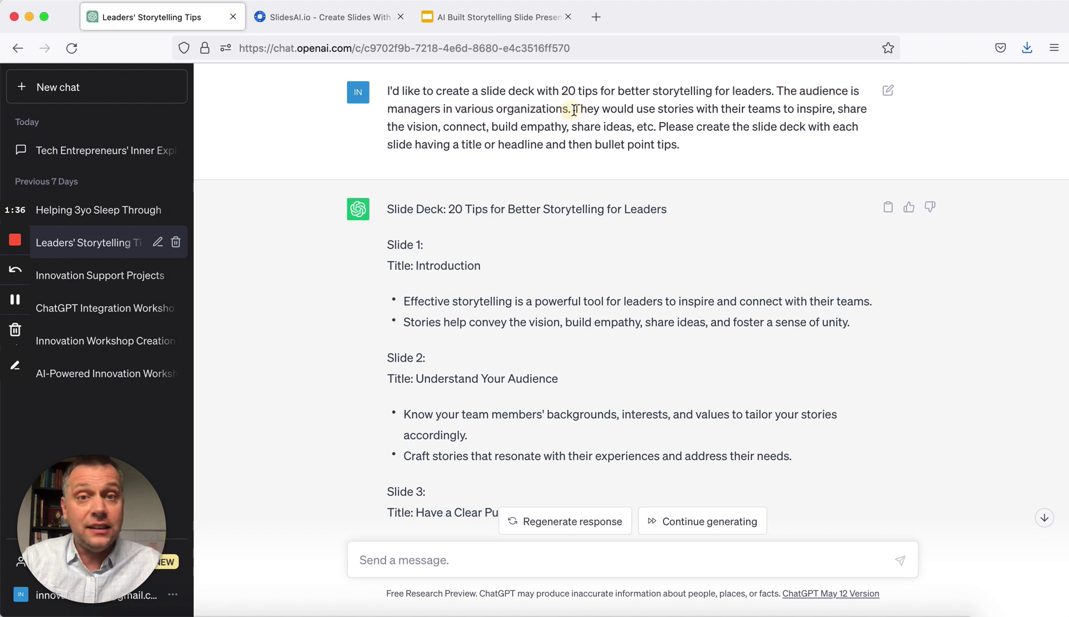
drag(575, 109, 658, 130)
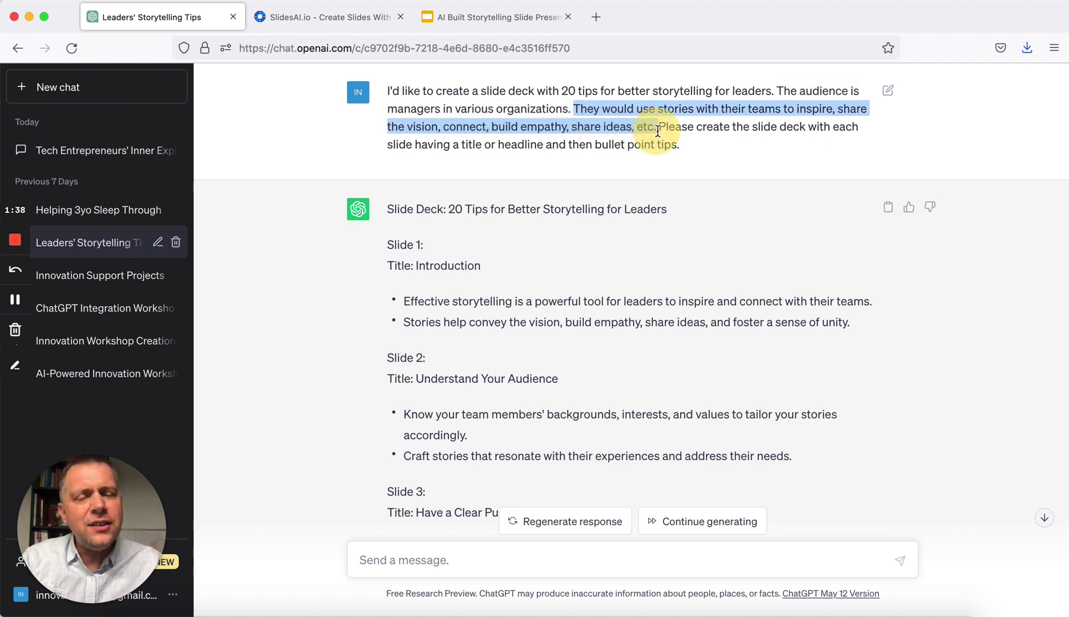
click(568, 123)
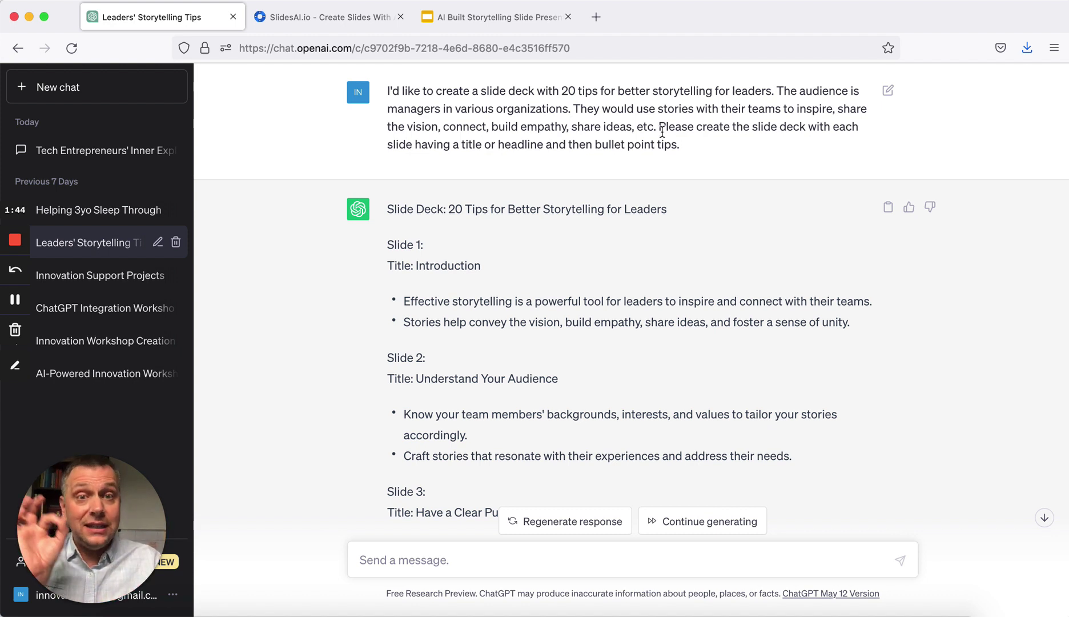
drag(659, 127, 685, 141)
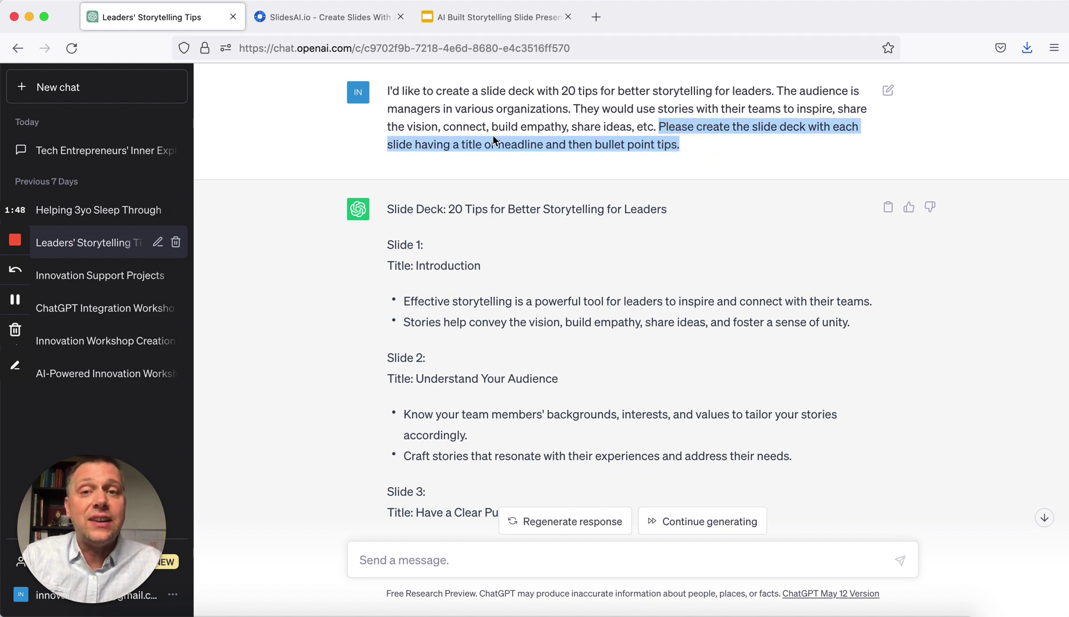
click(701, 147)
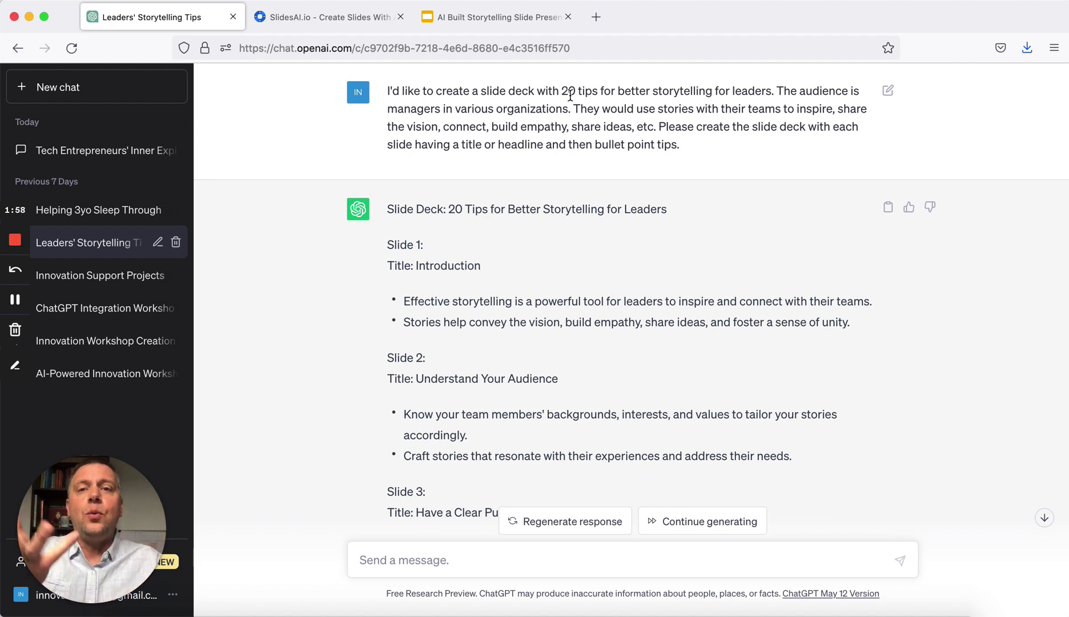
Read through ChatGPT's generated slide outline from Slide 1 to the conclusion, and return to the prompt.
scroll(545, 228, down, 3)
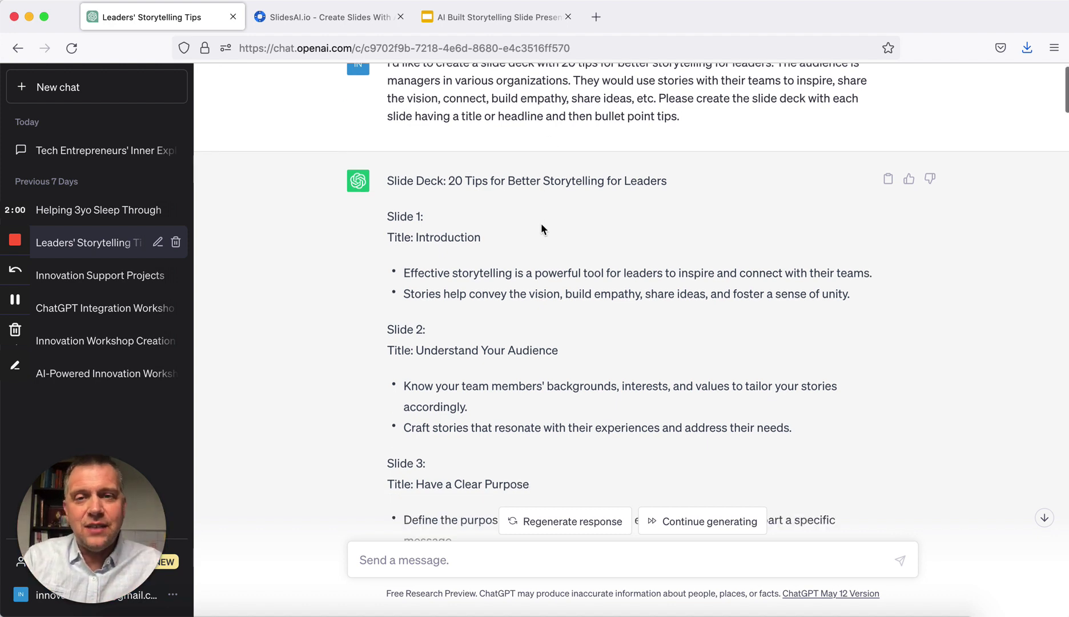
scroll(416, 112, down, 1)
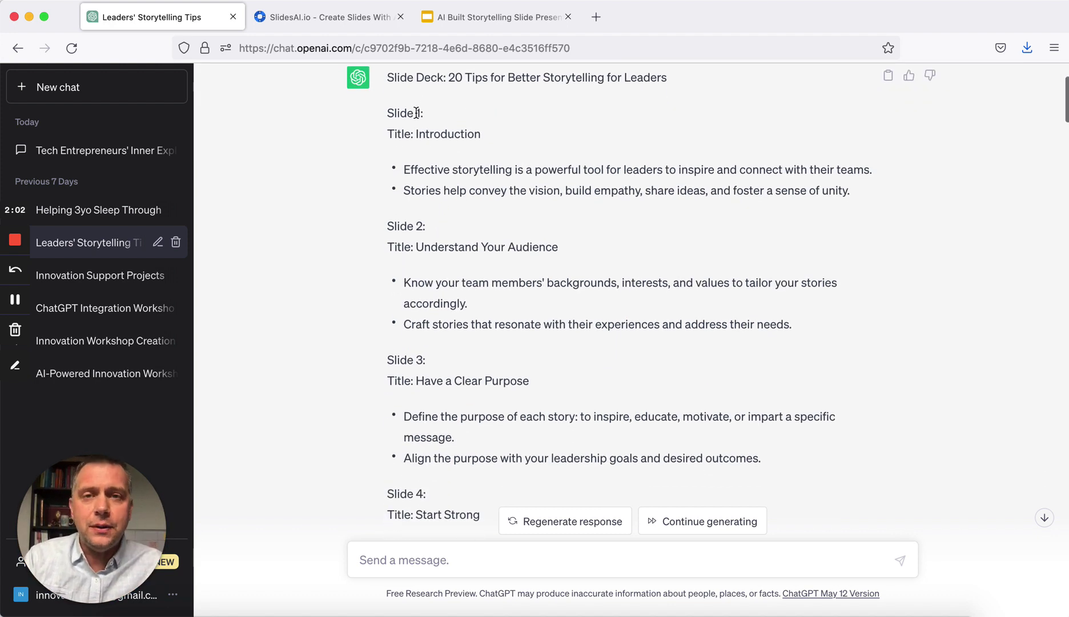
scroll(416, 113, down, 15)
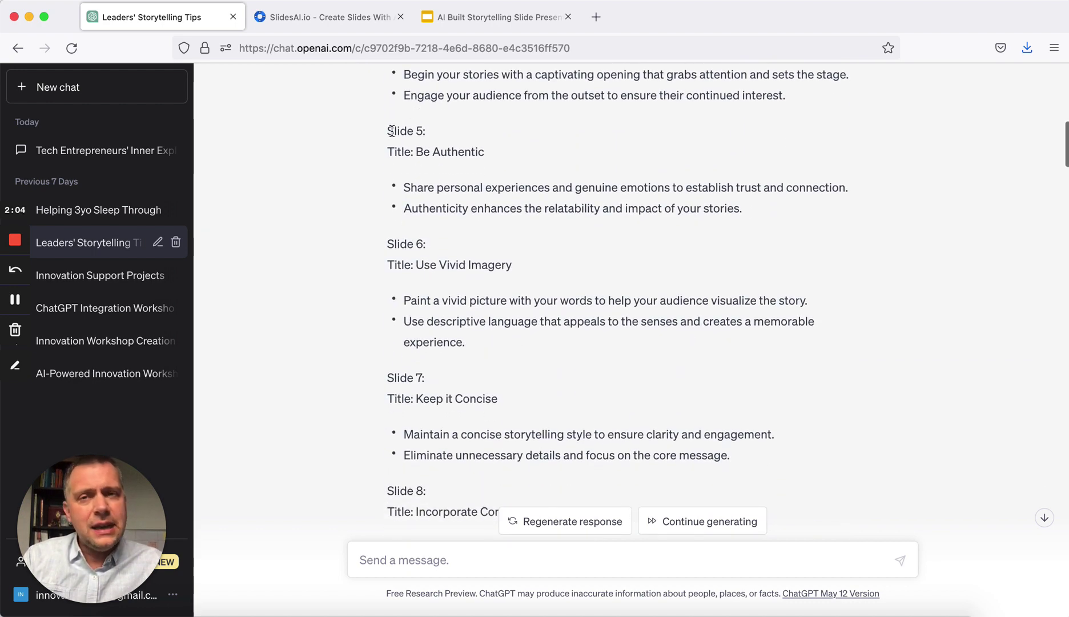
scroll(390, 130, down, 1)
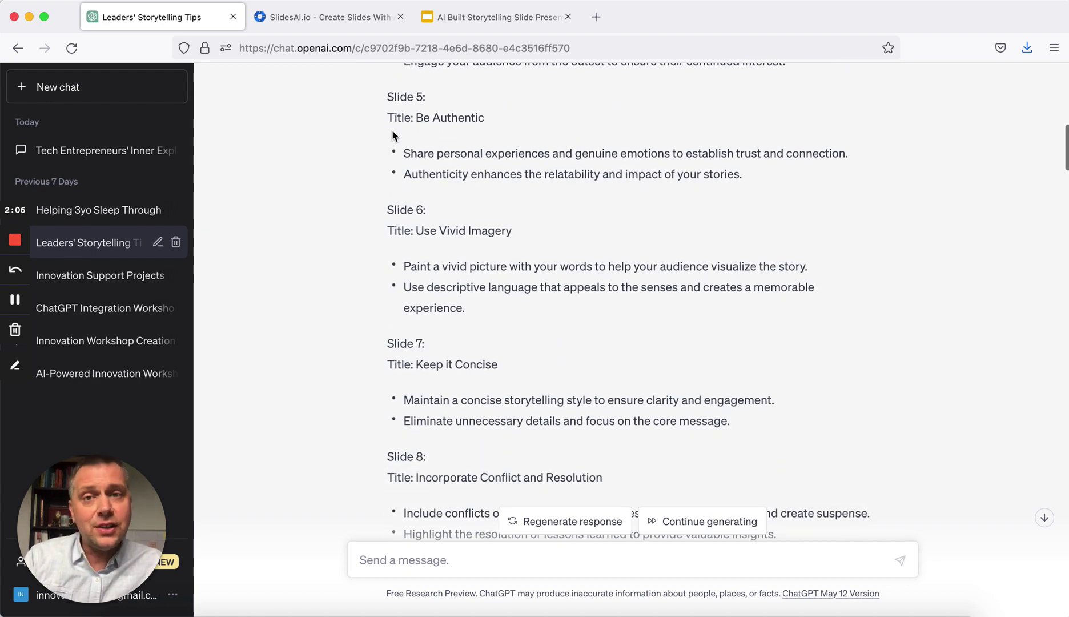
scroll(392, 135, down, 11)
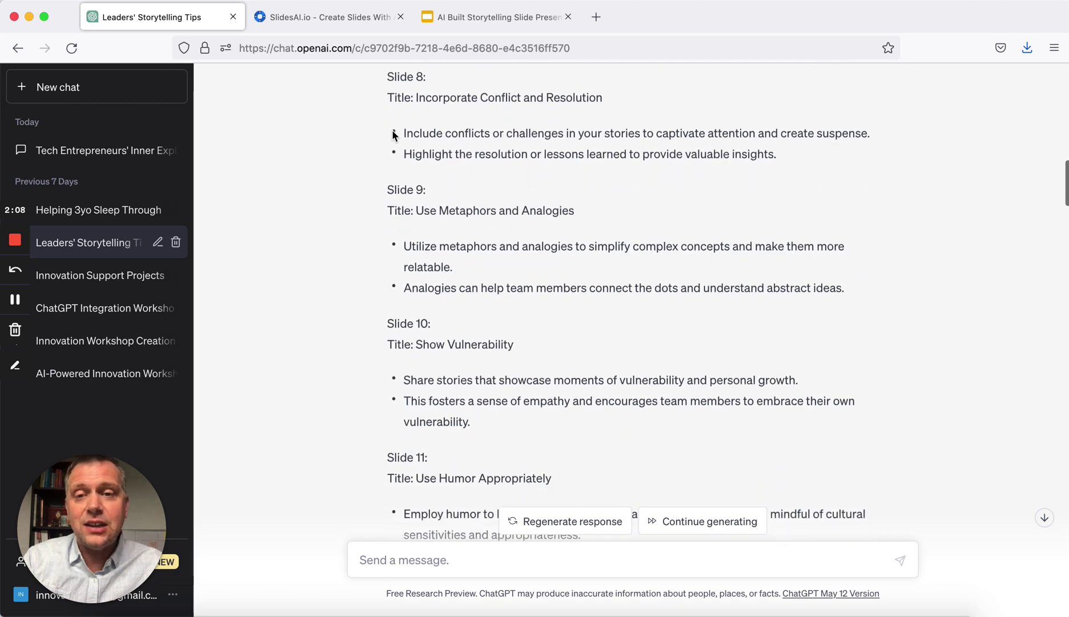
scroll(393, 135, down, 11)
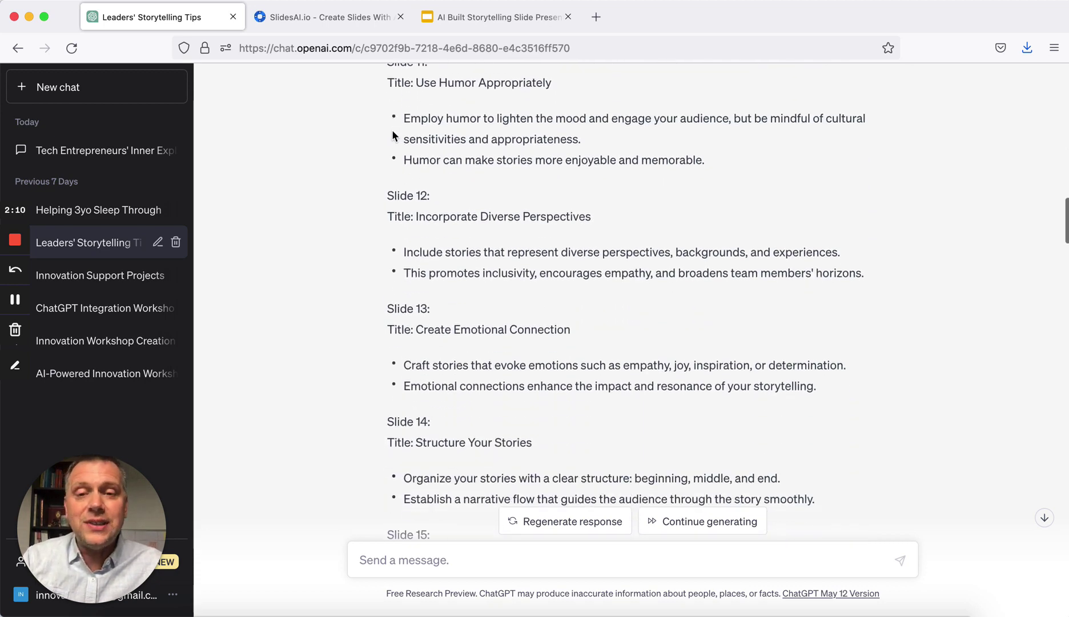
scroll(392, 135, down, 16)
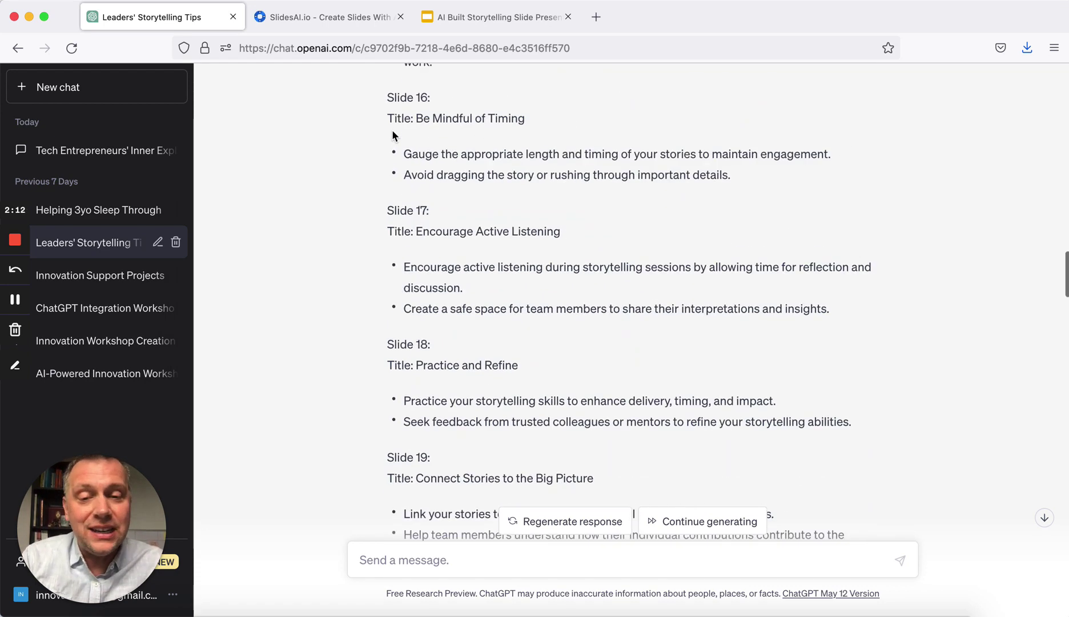
scroll(393, 135, down, 8)
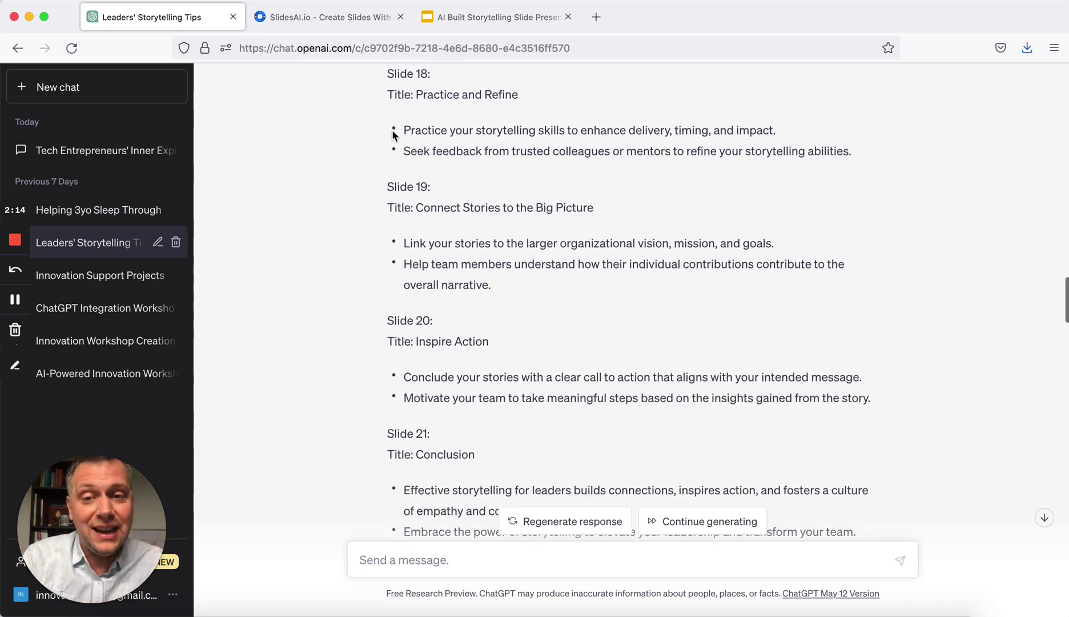
scroll(393, 136, up, 20)
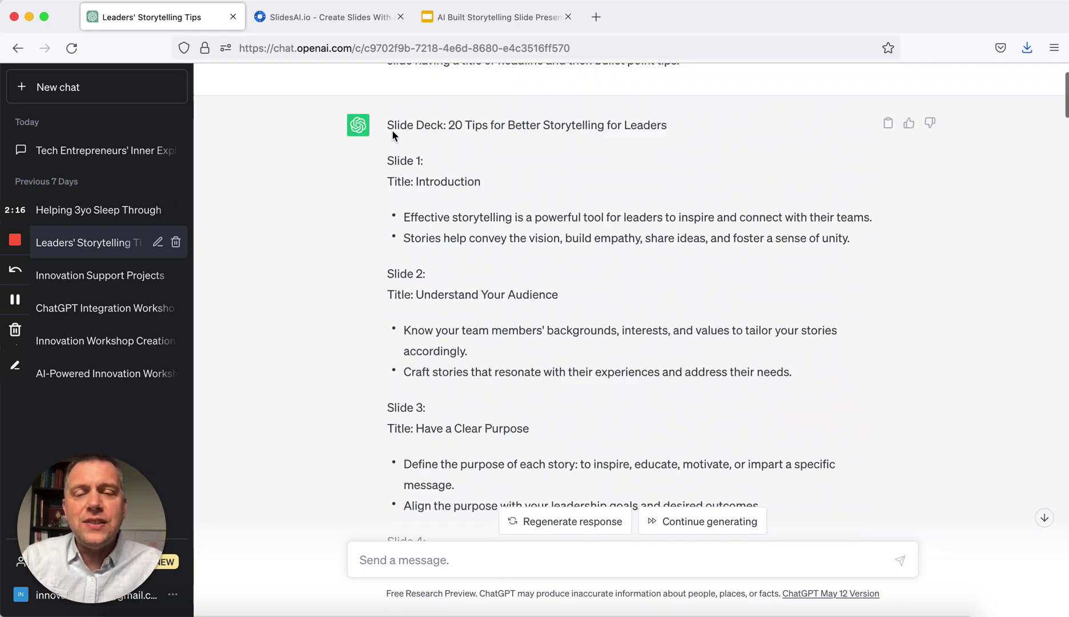
scroll(393, 134, up, 3)
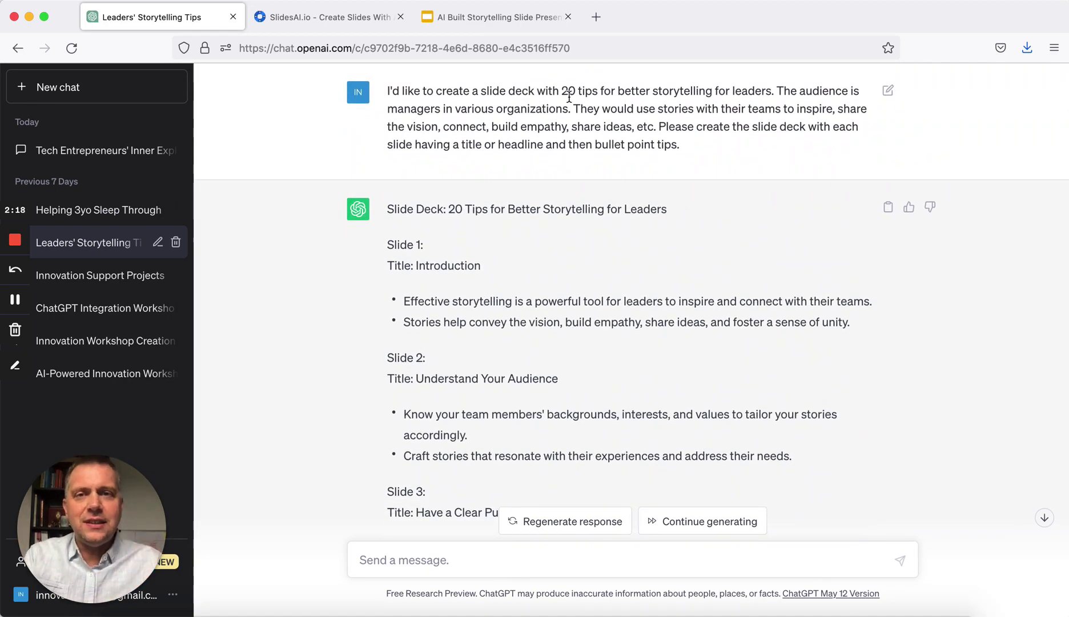
Switch back to the storytelling presentation in Google Slides and skim its slide thumbnails.
click(514, 17)
scroll(82, 303, down, 5)
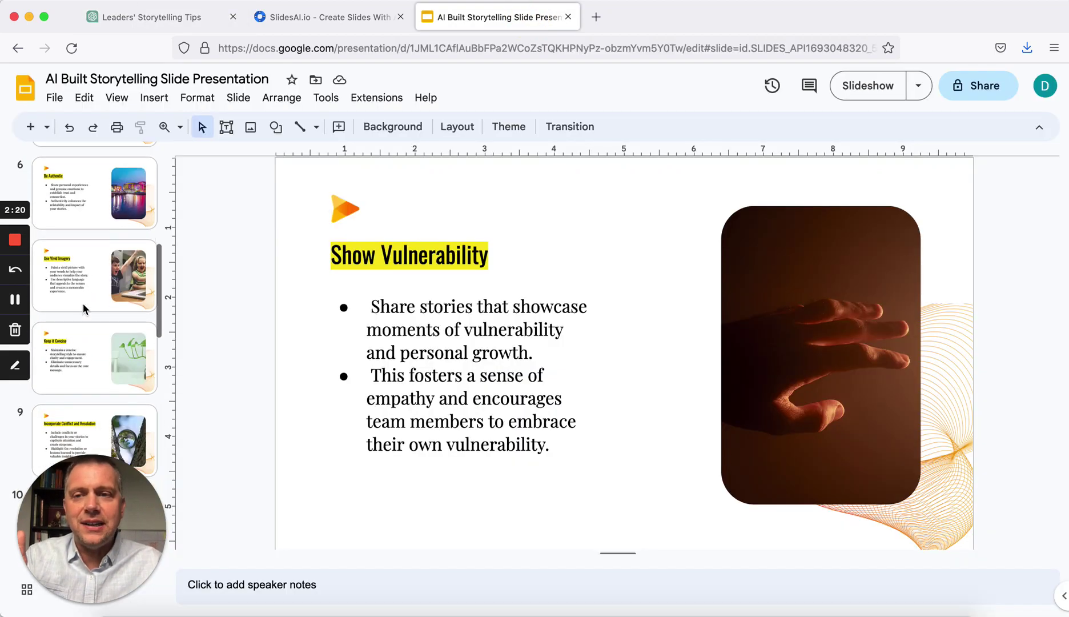
scroll(83, 303, up, 8)
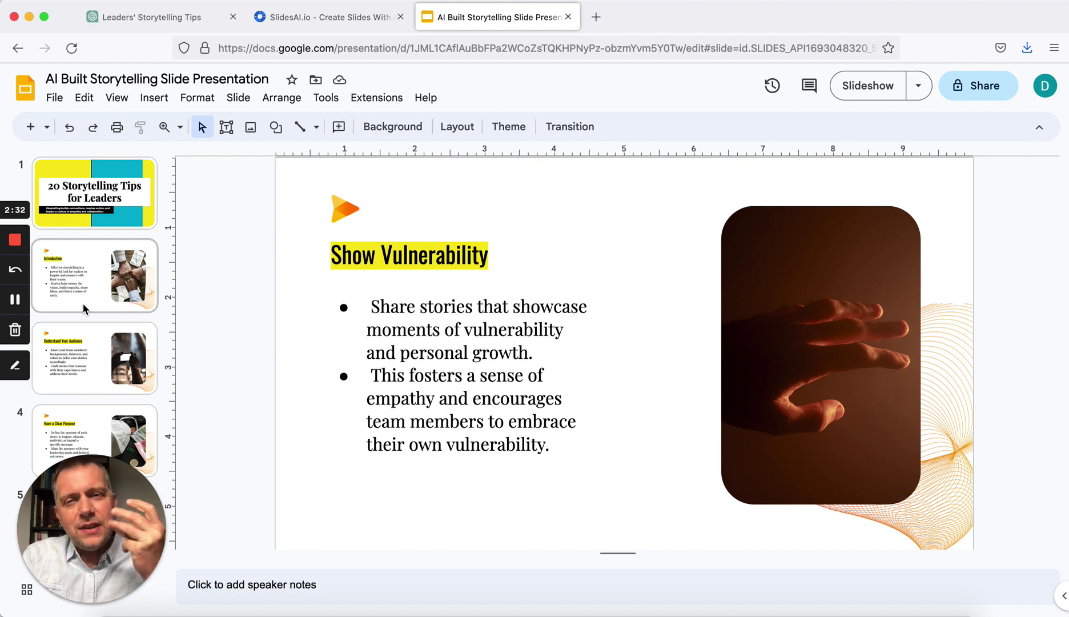
View the SlidesAI.io listing in Google Workspace Marketplace, and return to the presentation to show the add-on's available commands.
click(343, 17)
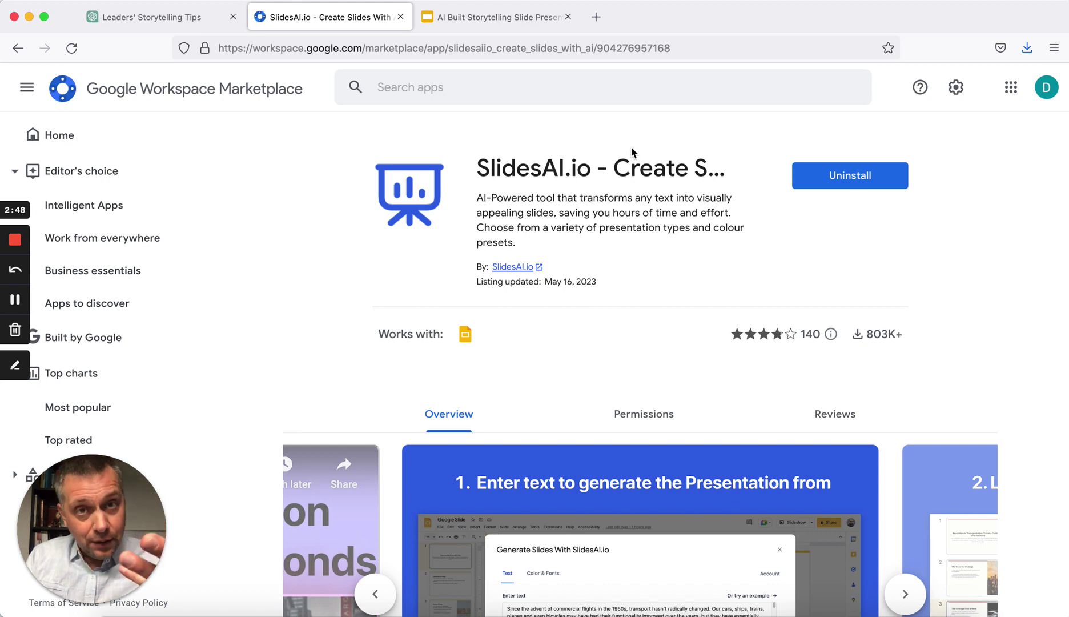
click(461, 19)
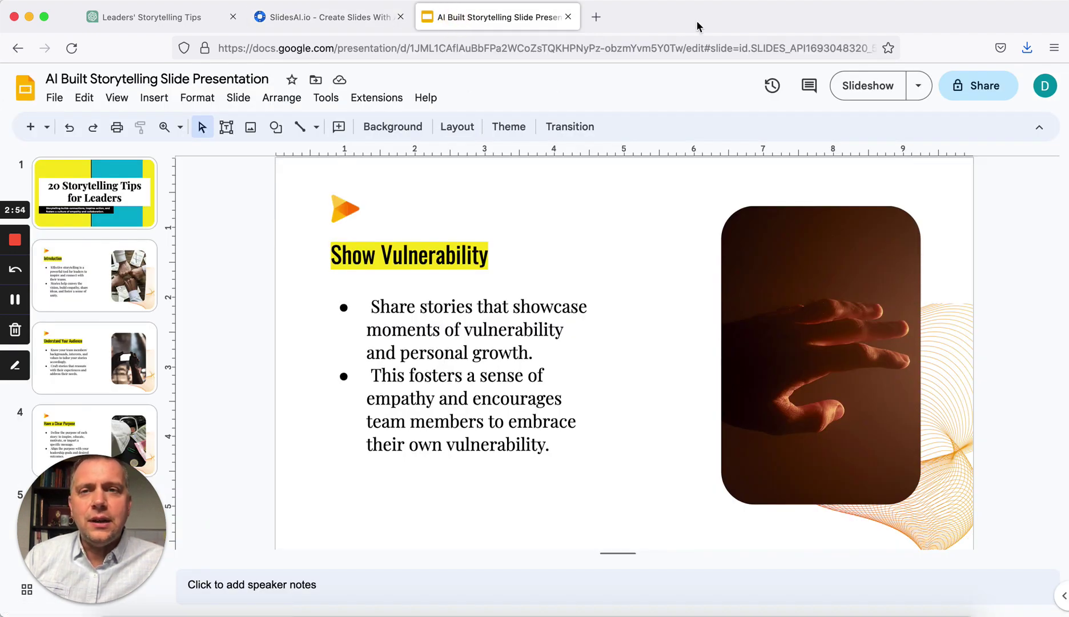
click(382, 102)
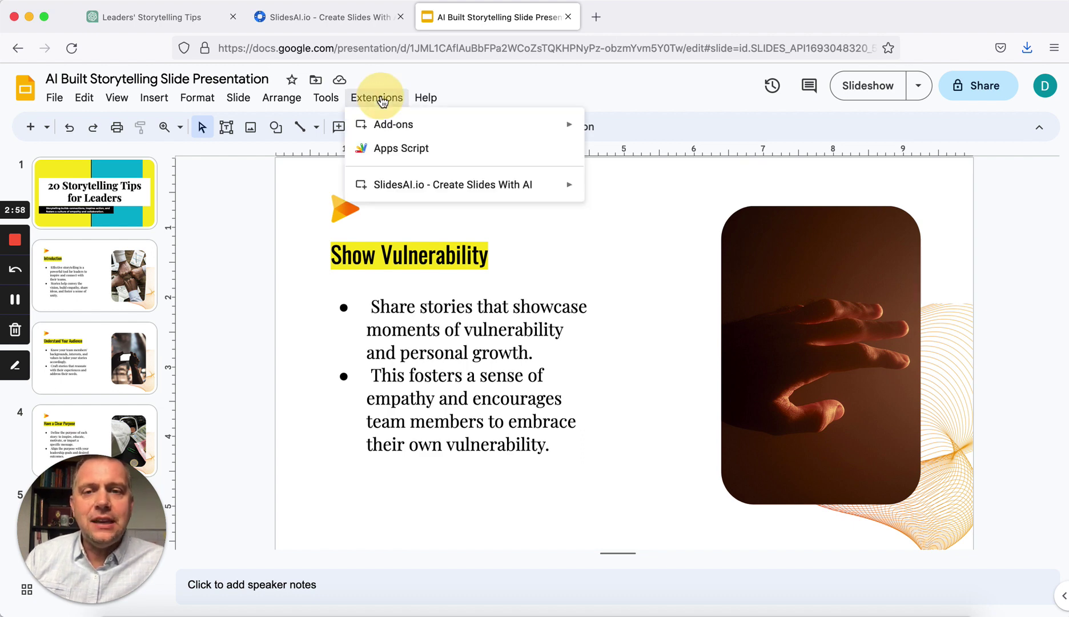
mouse_move(384, 188)
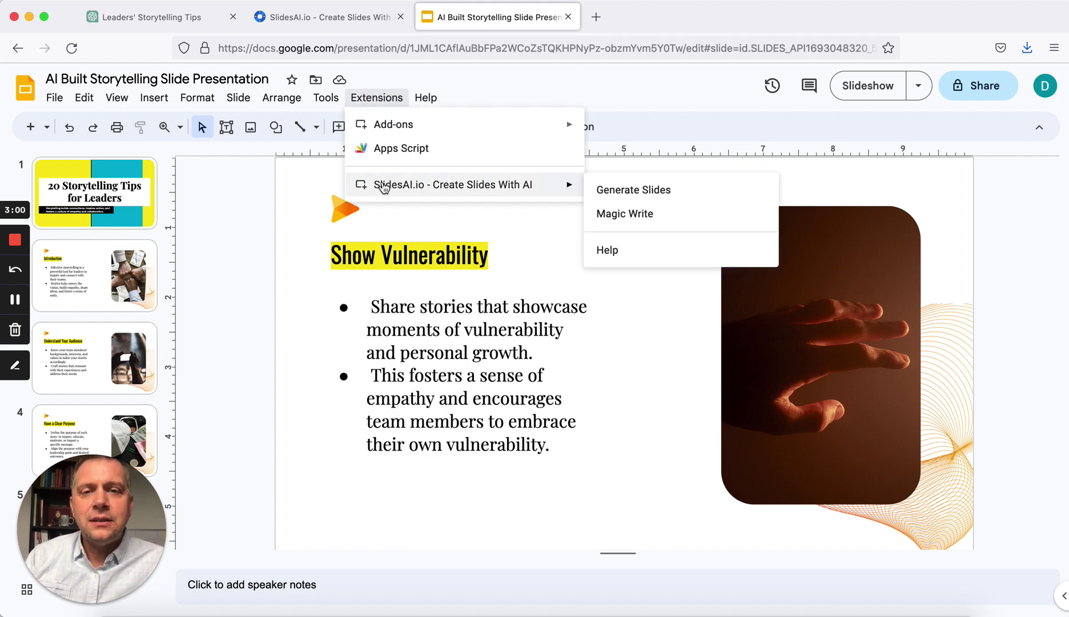
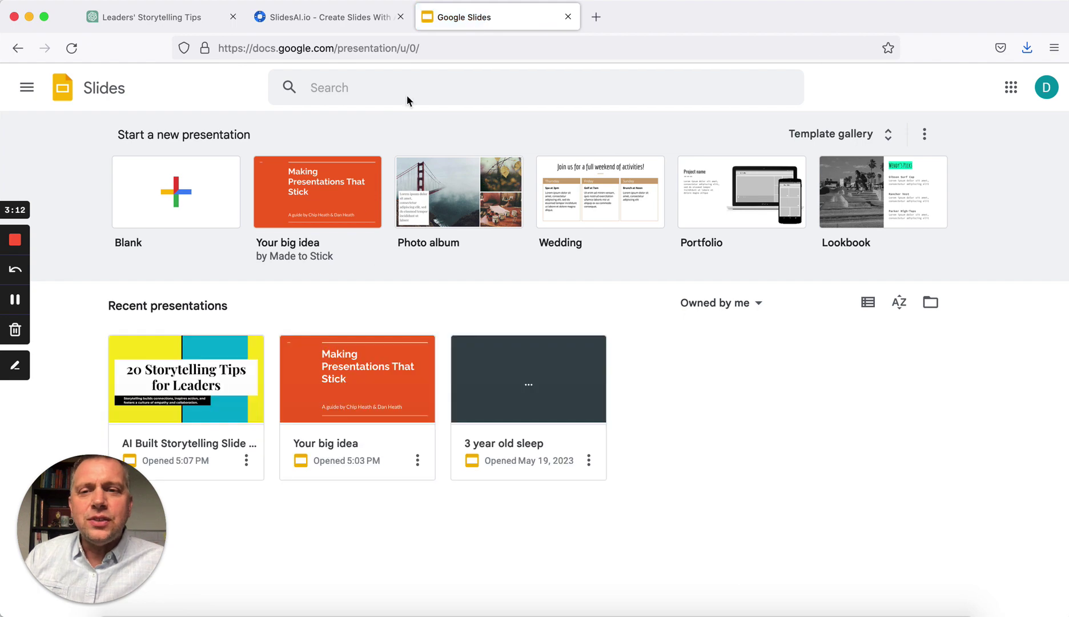
Switch to the Leaders' Storytelling Tips chat and skim past the 20-tips outline to find the prompt about a division leader's all-hands presentation.
click(207, 22)
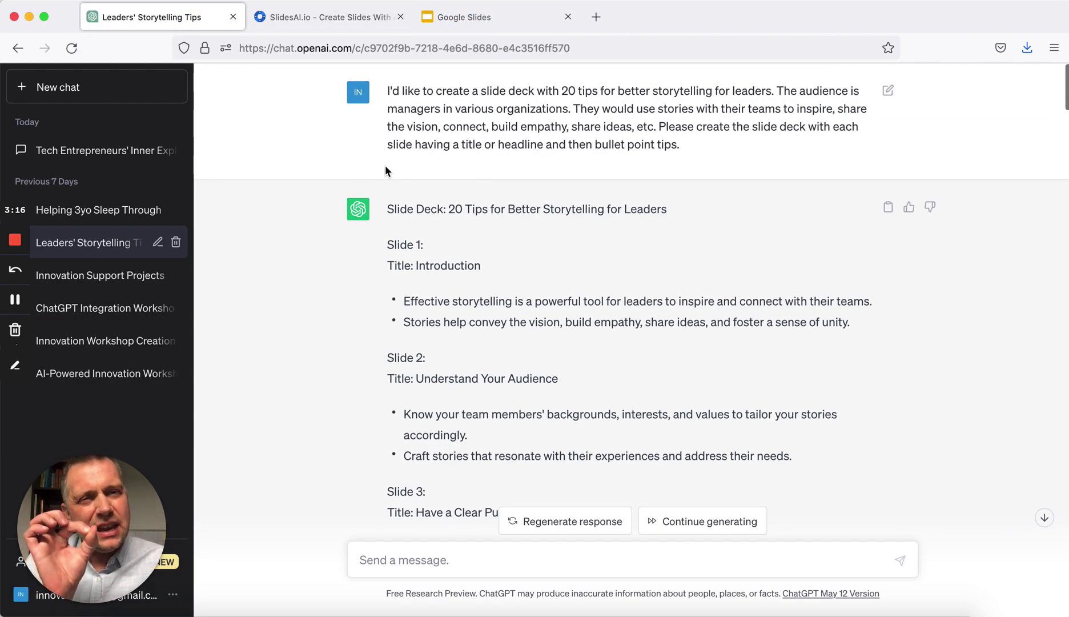
scroll(385, 166, down, 1)
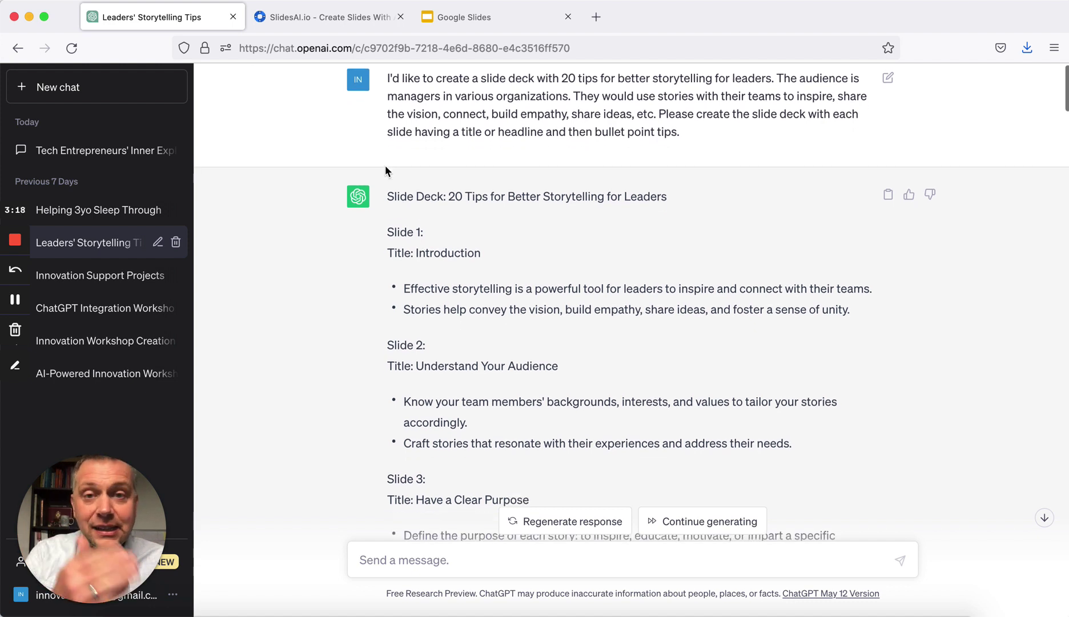
scroll(515, 295, down, 2)
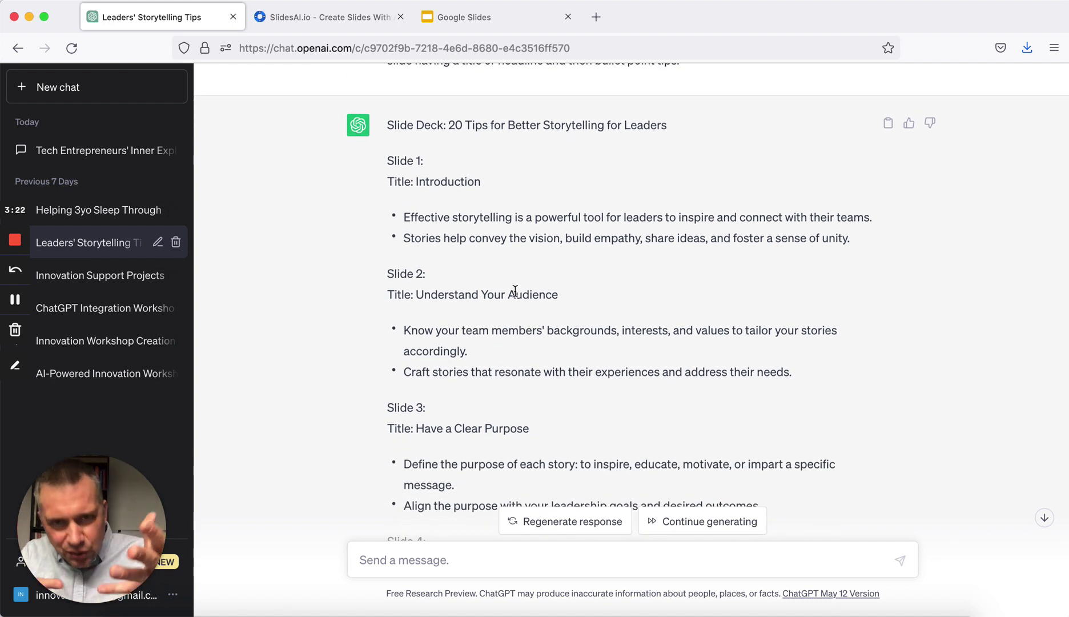
scroll(515, 291, up, 2)
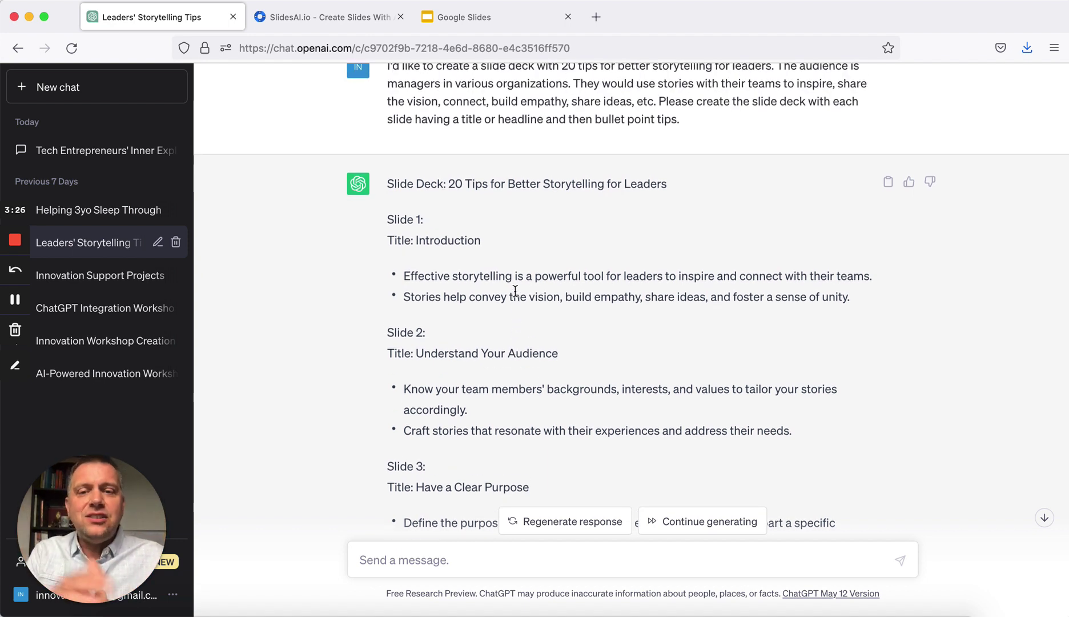
scroll(515, 290, down, 5)
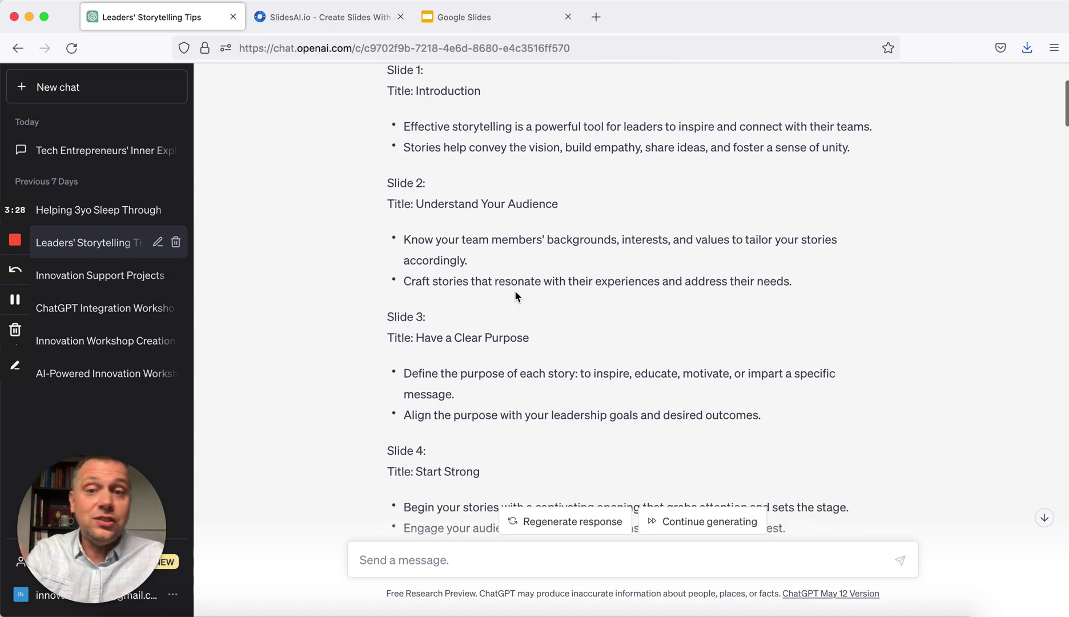
scroll(514, 290, down, 20)
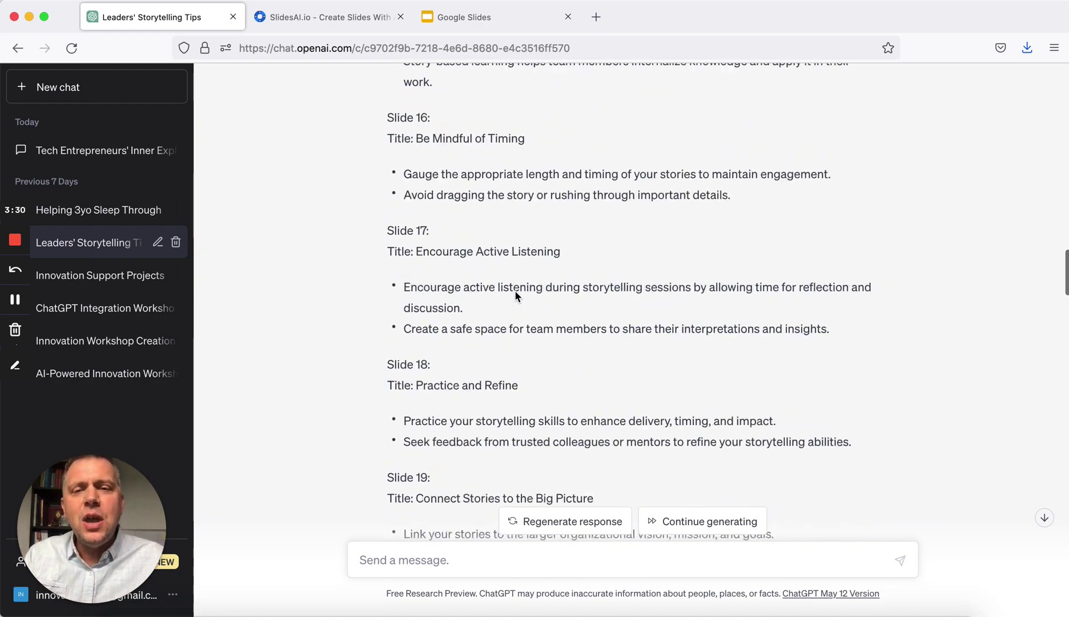
scroll(515, 291, down, 20)
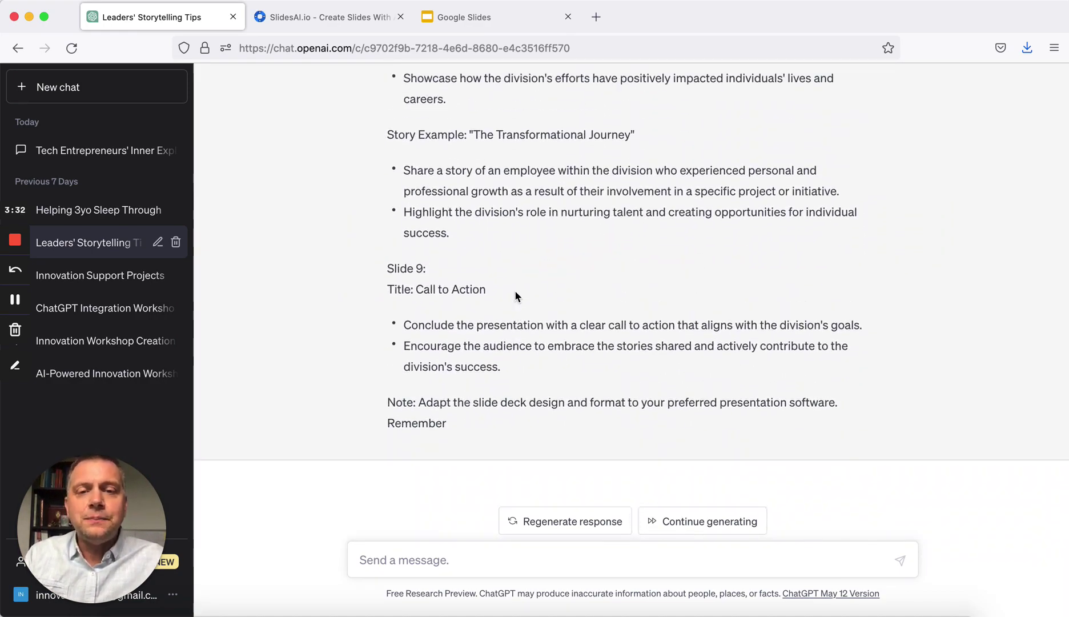
scroll(515, 293, up, 20)
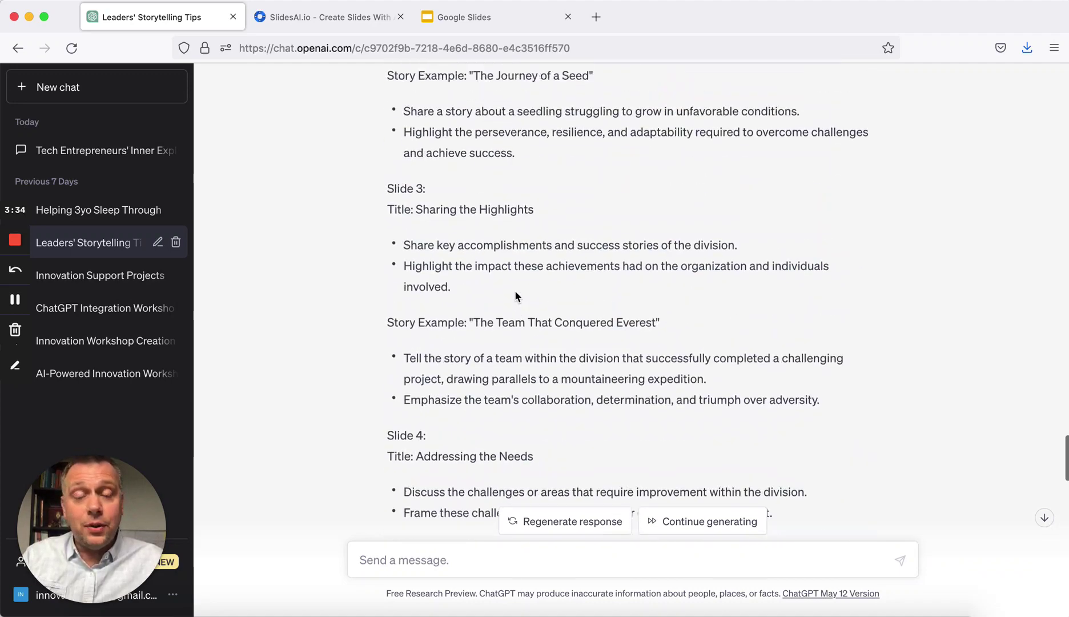
scroll(515, 293, up, 15)
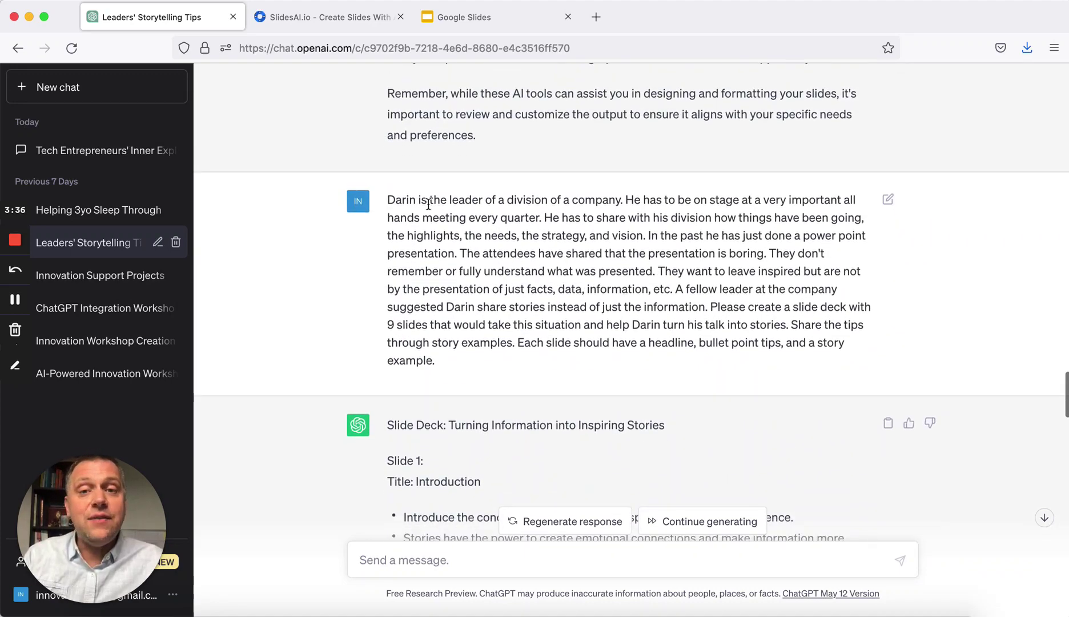
Read the prompt requesting a 9-slide deck with headlines, bullet point tips and story examples for the division leader's talk.
scroll(429, 205, down, 1)
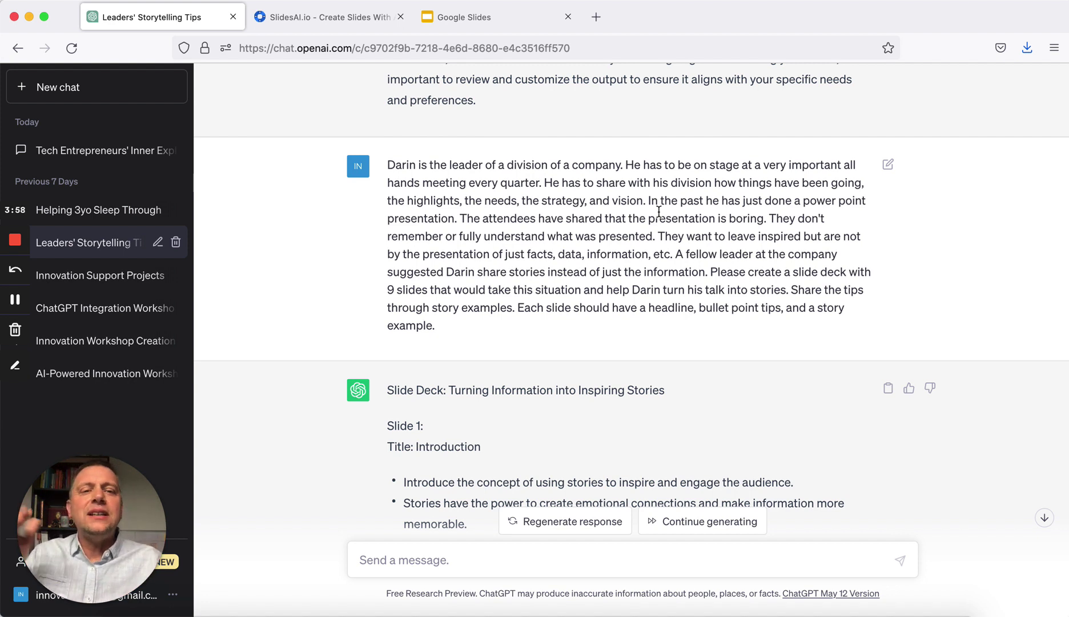
scroll(659, 211, down, 1)
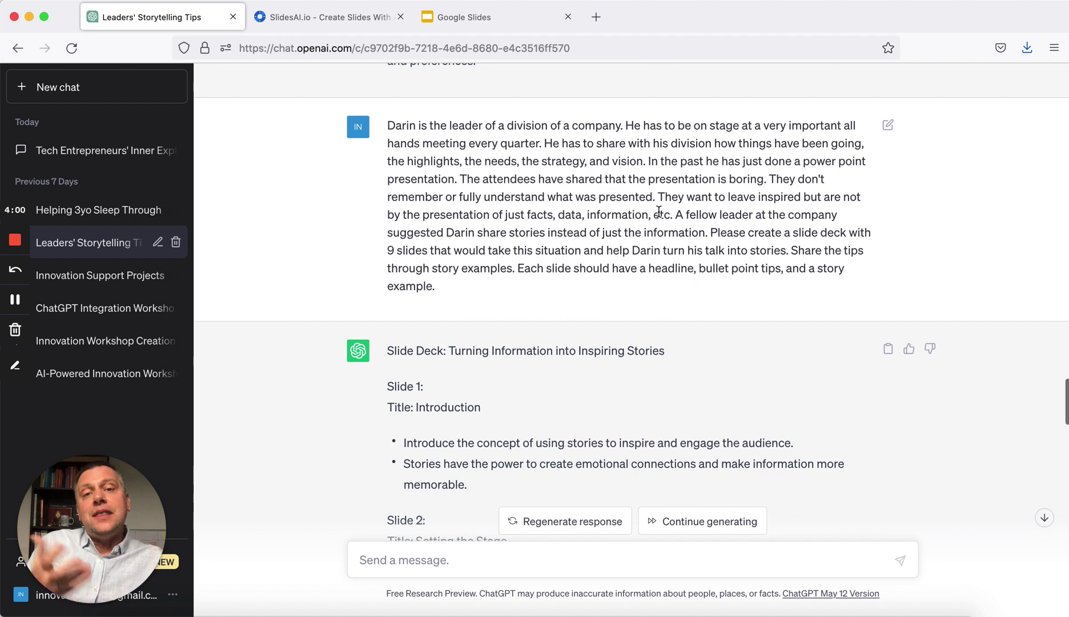
scroll(658, 211, down, 1)
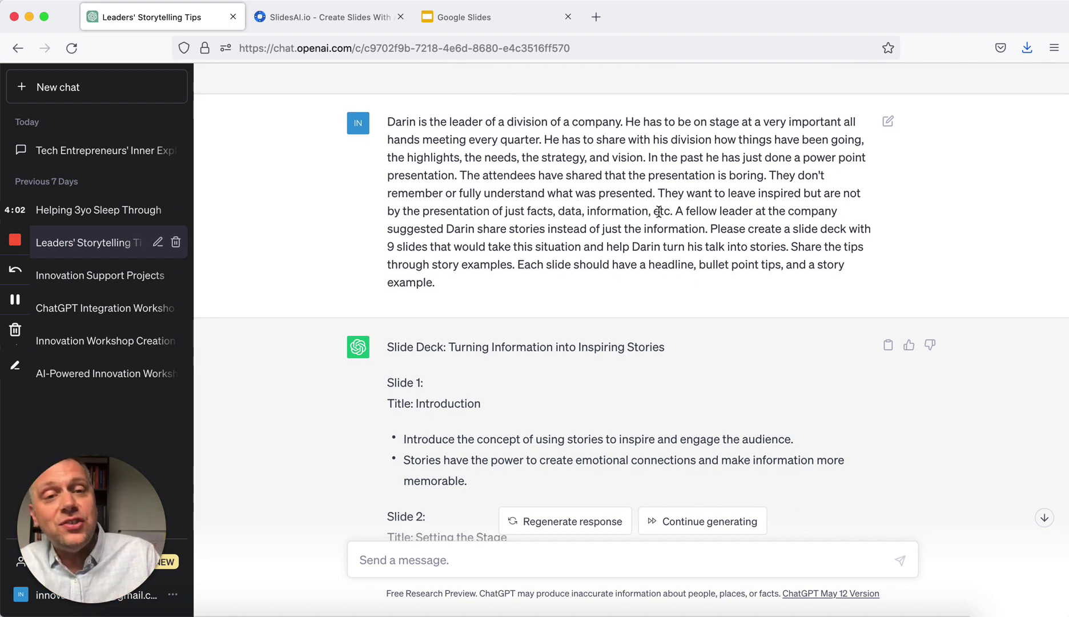
scroll(659, 212, down, 1)
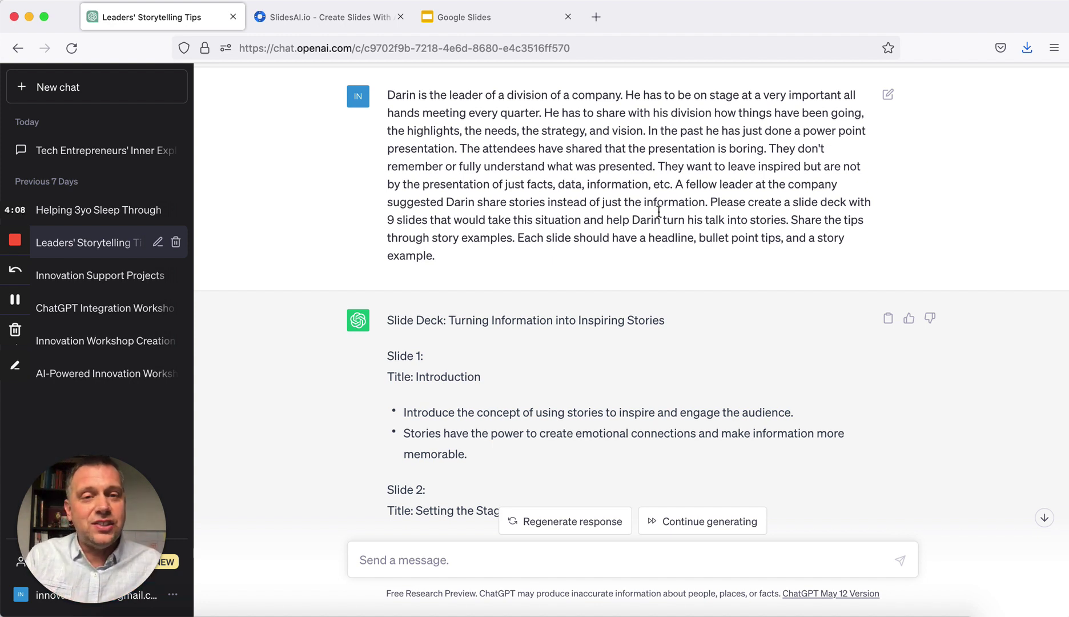
scroll(658, 211, down, 1)
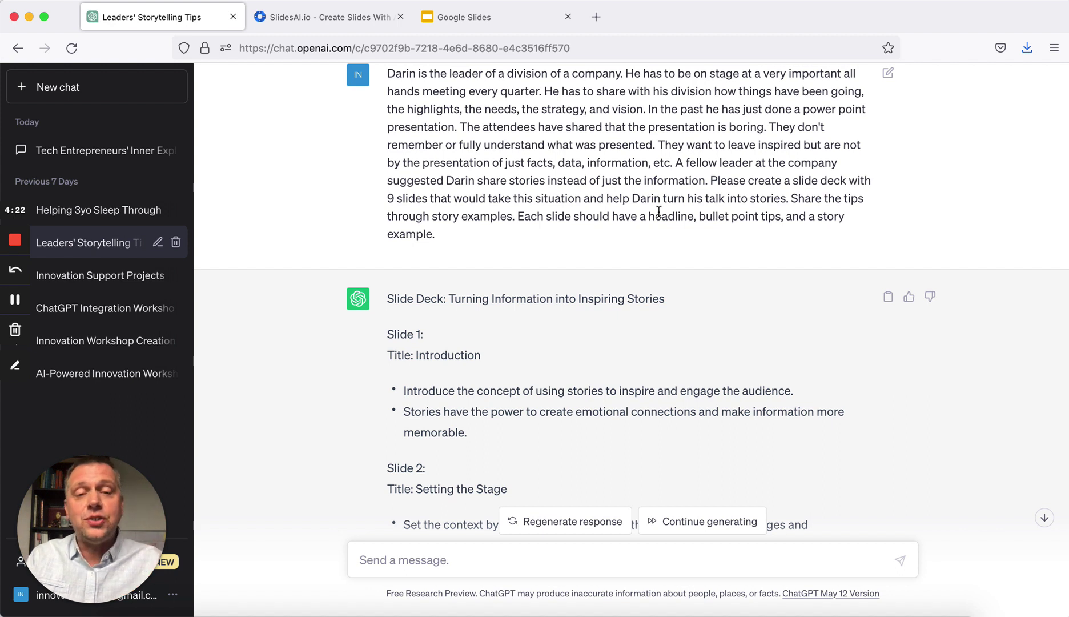
scroll(659, 210, up, 1)
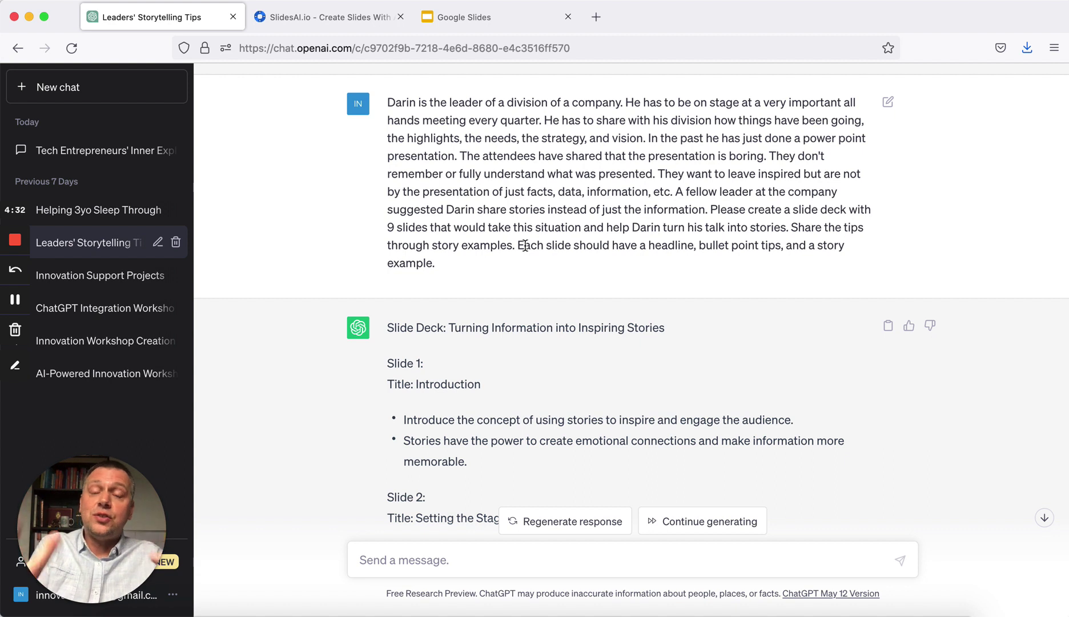
Read through the "Turning Information into Inspiring Stories" outline from Slide 1 to Slide 9, and return to its first slides.
scroll(525, 245, down, 5)
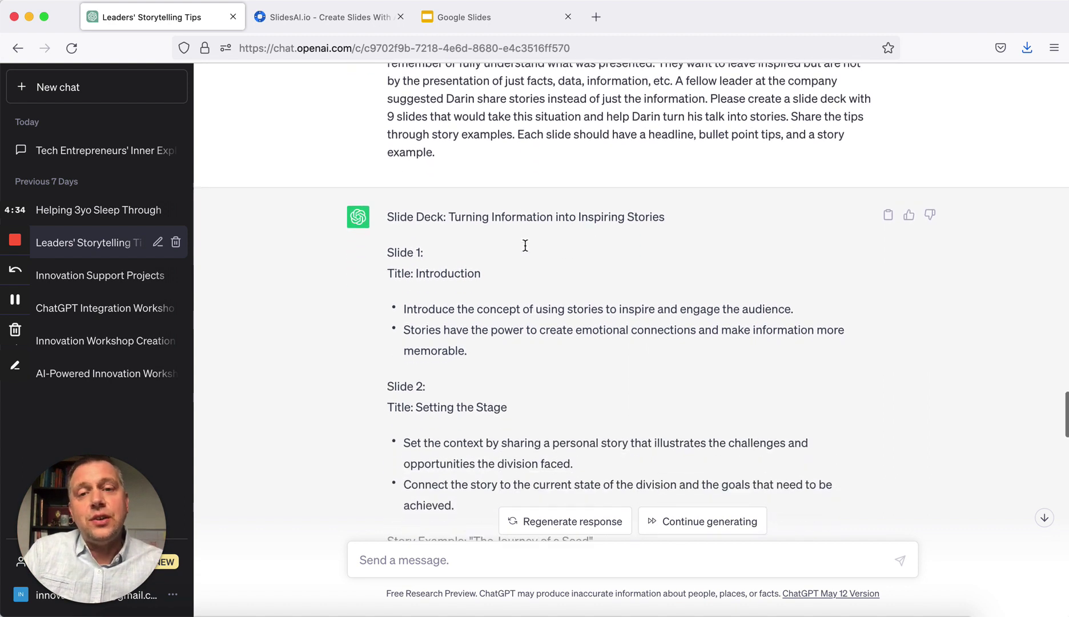
scroll(404, 186, down, 1)
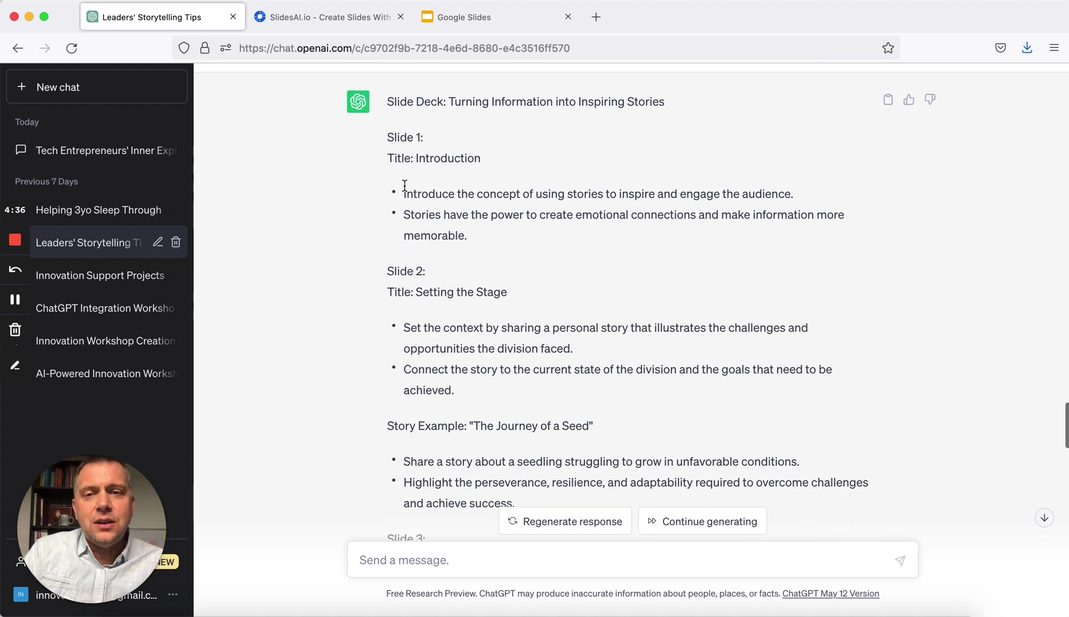
scroll(438, 214, down, 3)
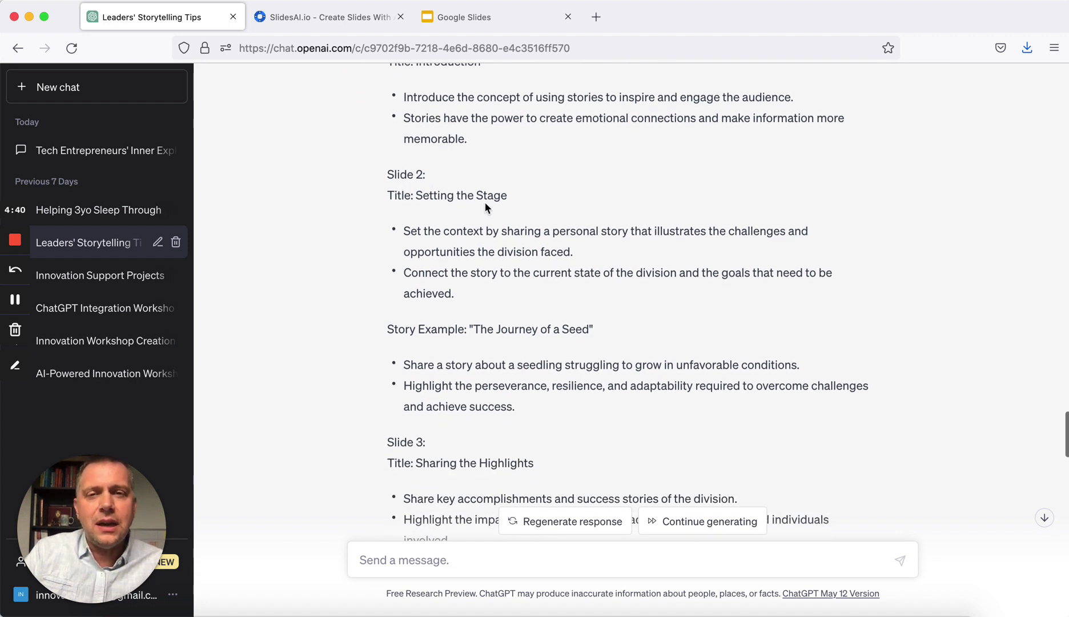
scroll(461, 293, down, 1)
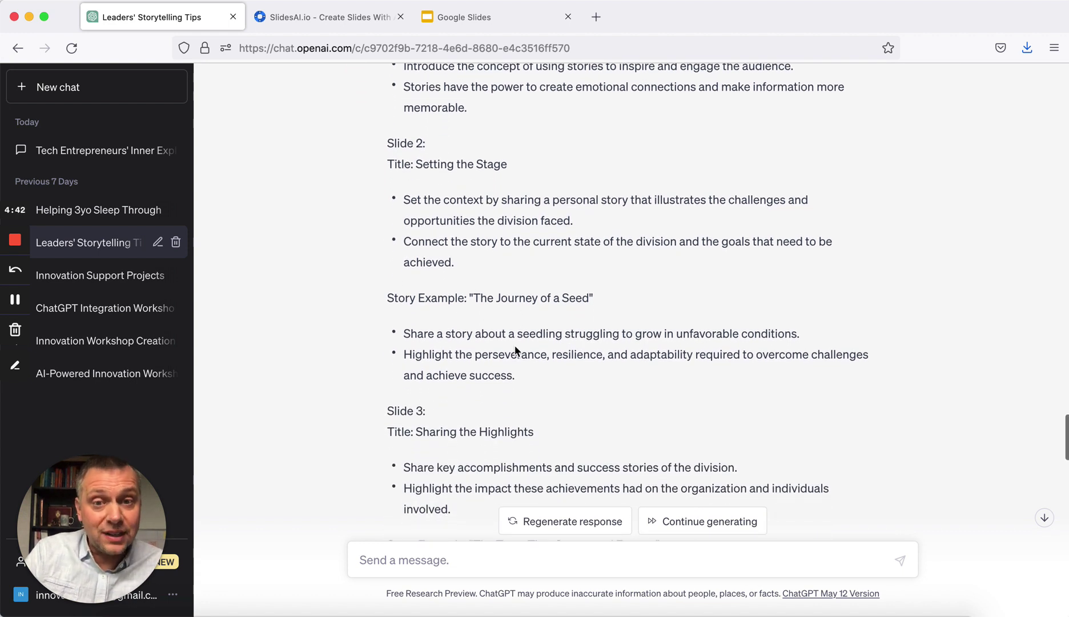
scroll(514, 345, down, 6)
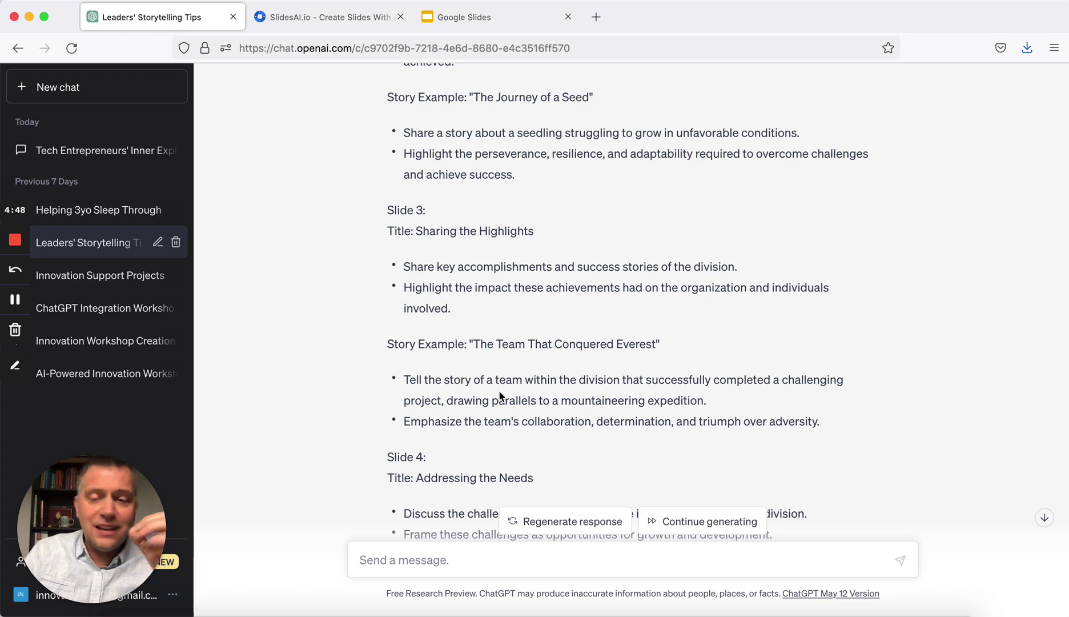
scroll(500, 394, down, 15)
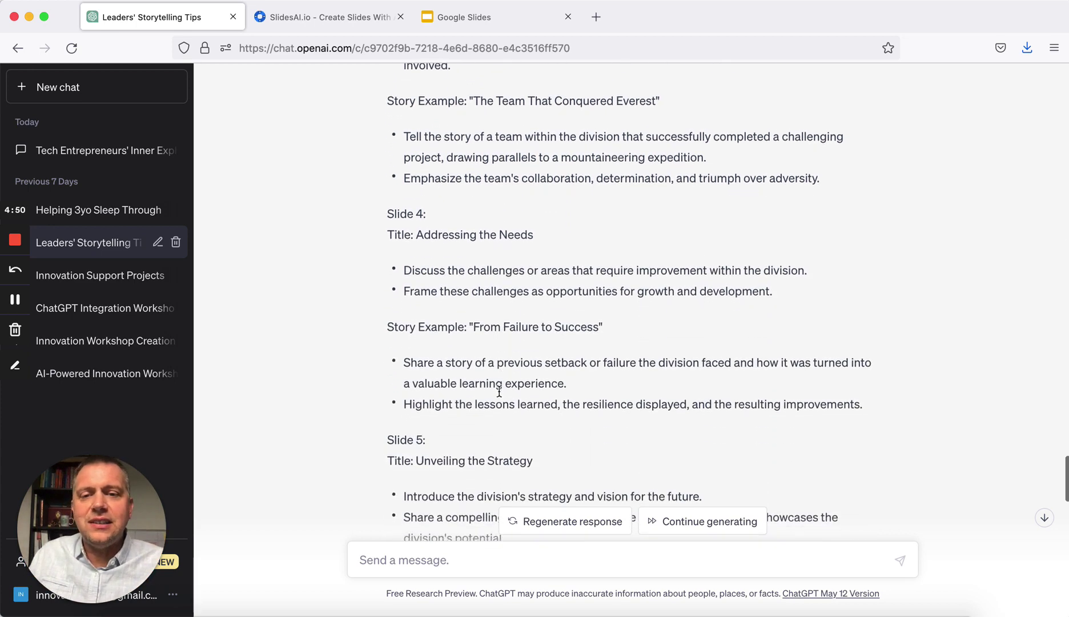
scroll(499, 391, down, 20)
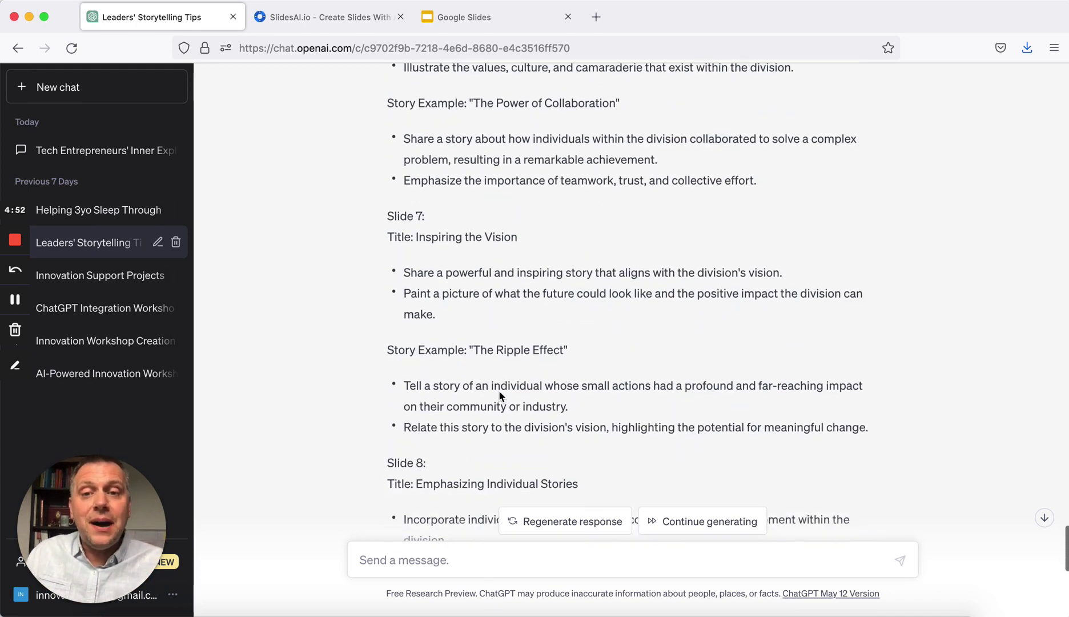
scroll(499, 391, down, 6)
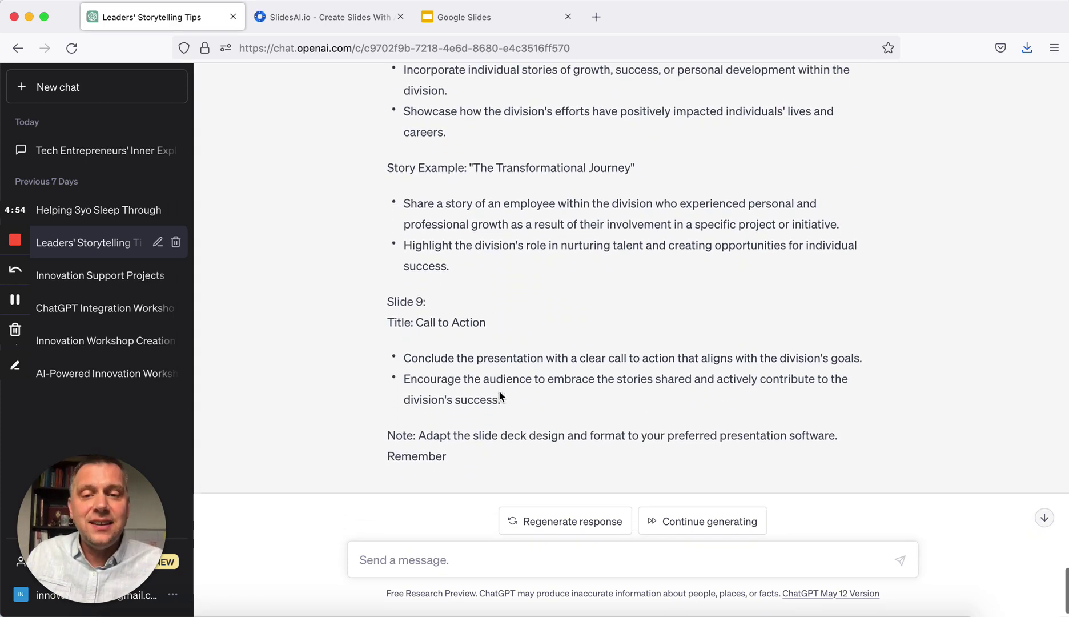
scroll(450, 312, up, 1)
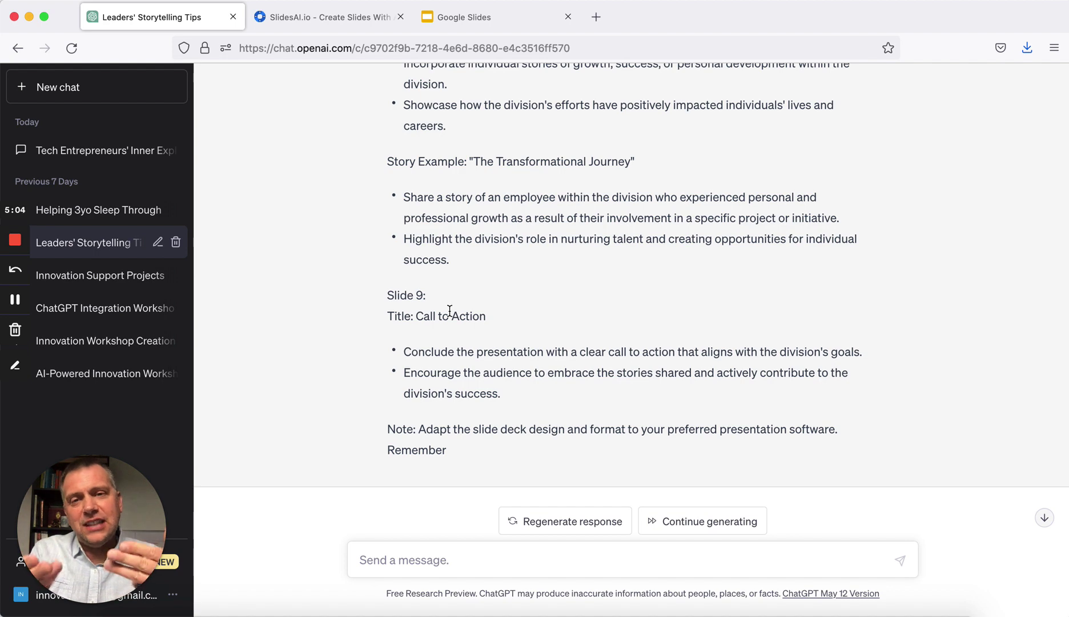
scroll(449, 310, up, 15)
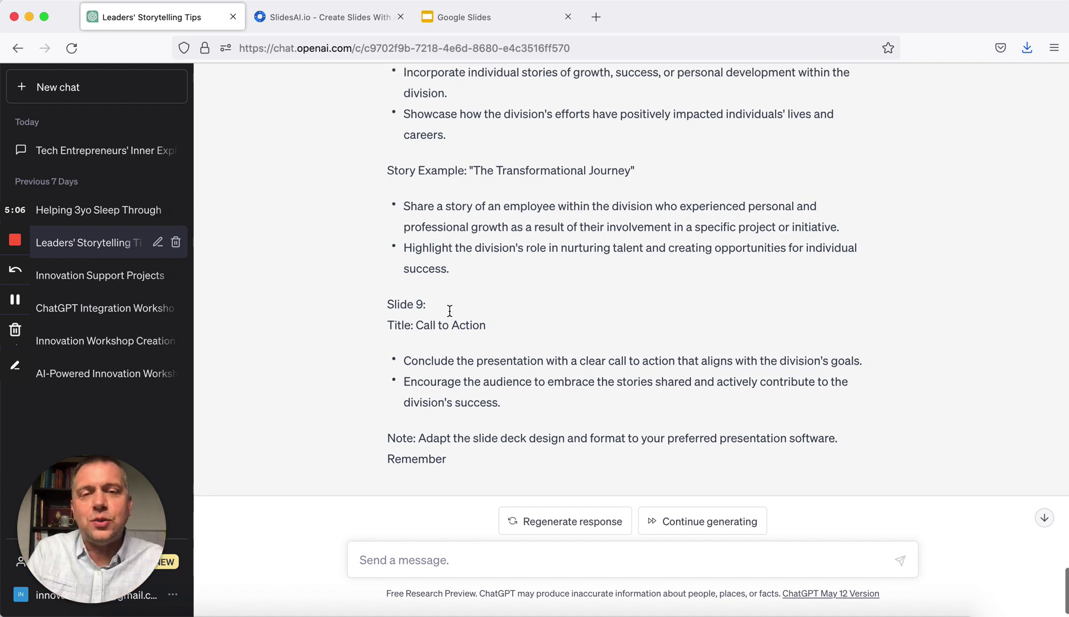
scroll(449, 310, up, 3)
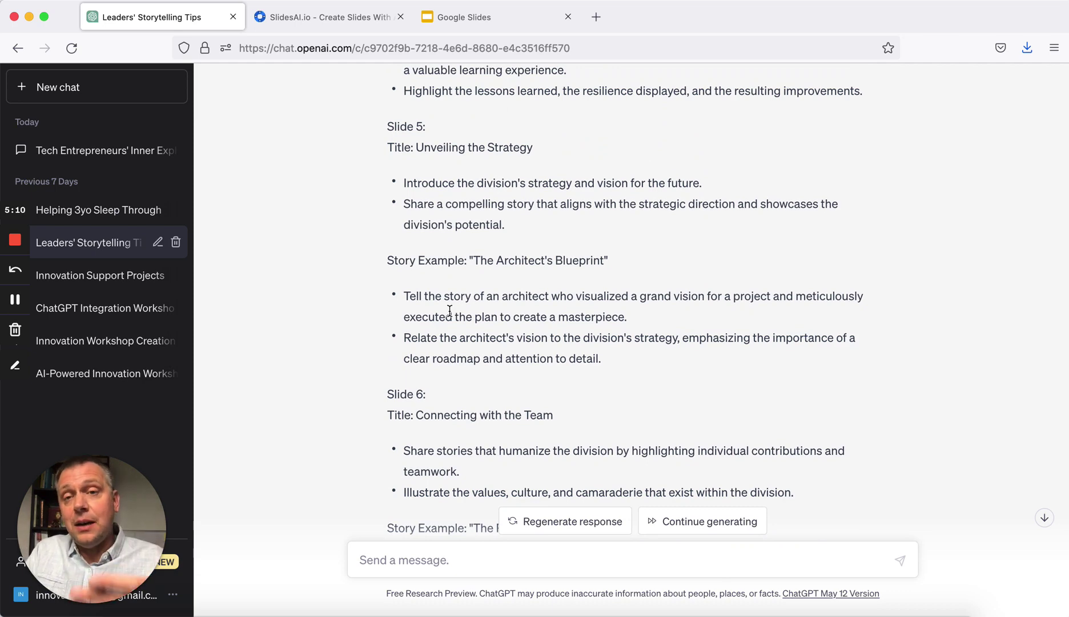
scroll(449, 310, up, 15)
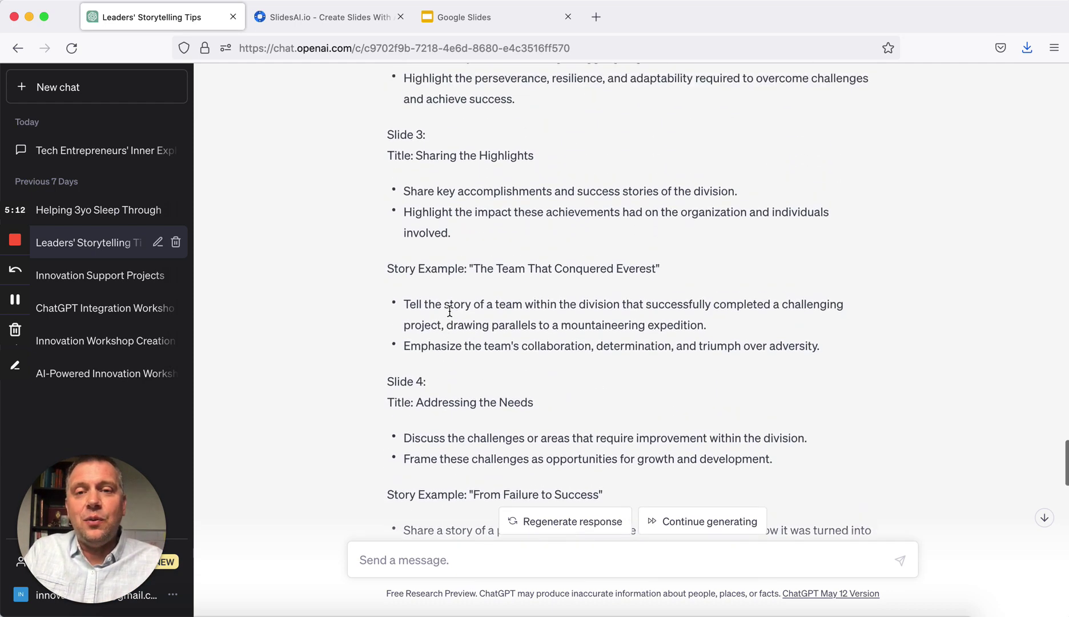
scroll(449, 311, up, 1)
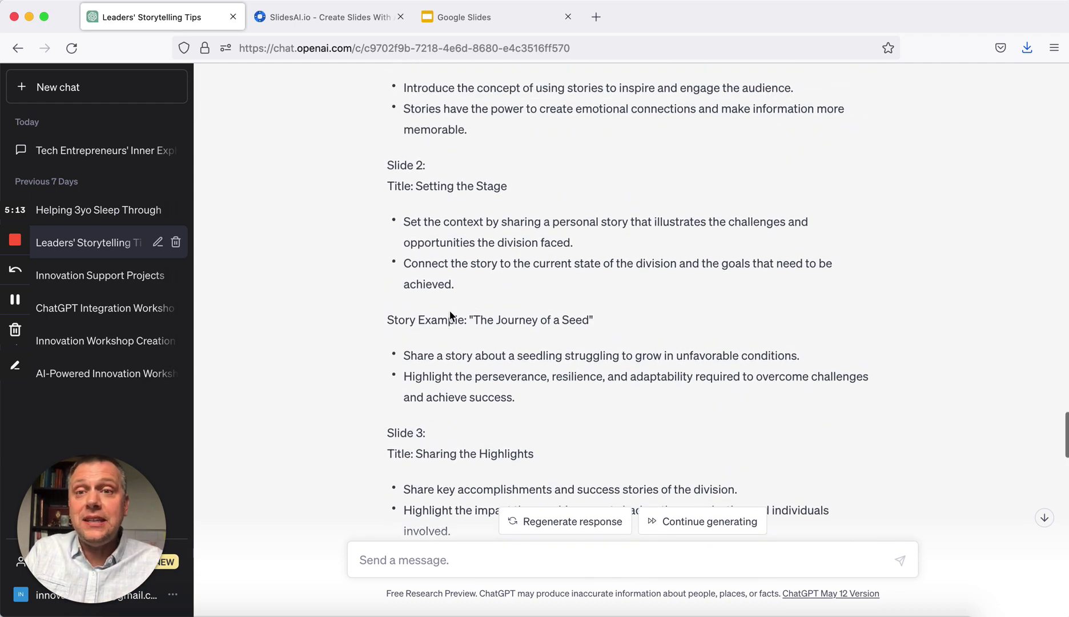
View the SlidesAI.io marketplace listing and the Google Slides home page, and return to the start of the nine-slide outline in ChatGPT.
click(354, 18)
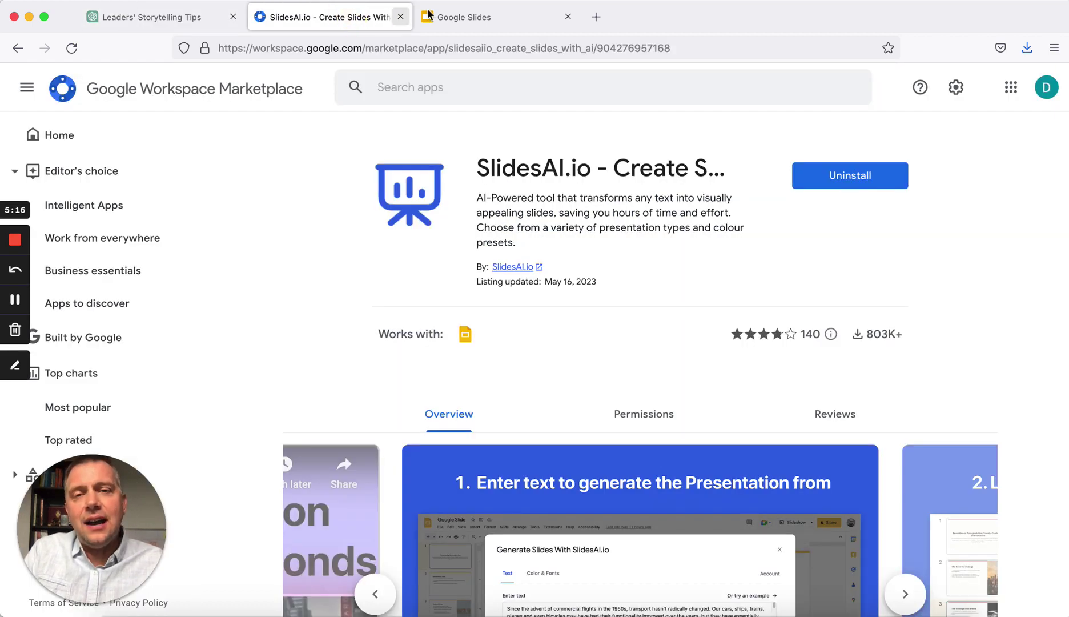
click(461, 20)
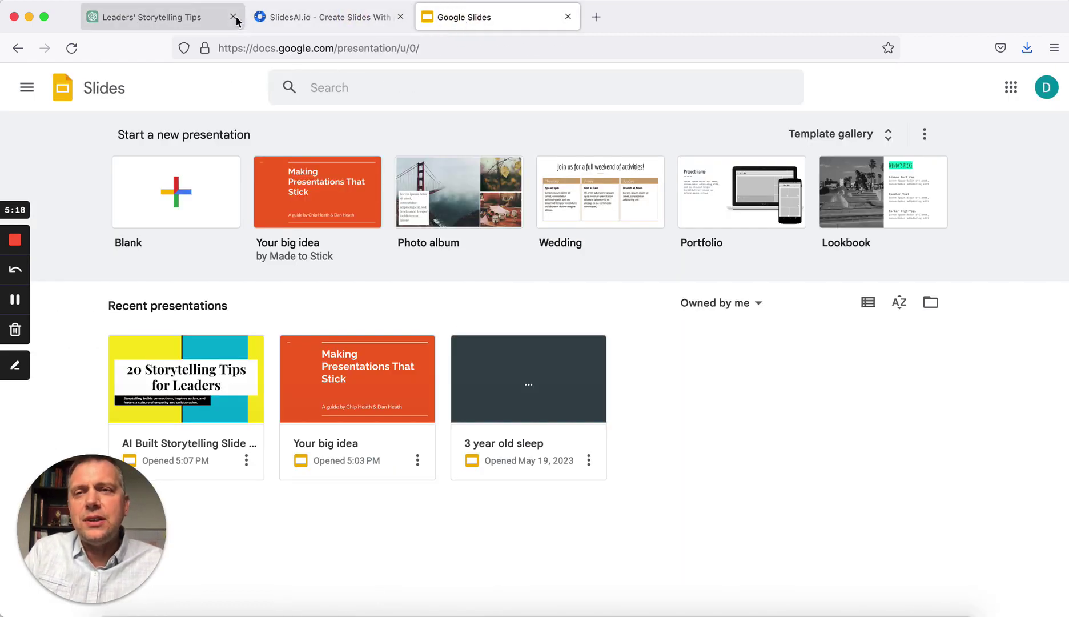
click(207, 22)
scroll(366, 220, up, 5)
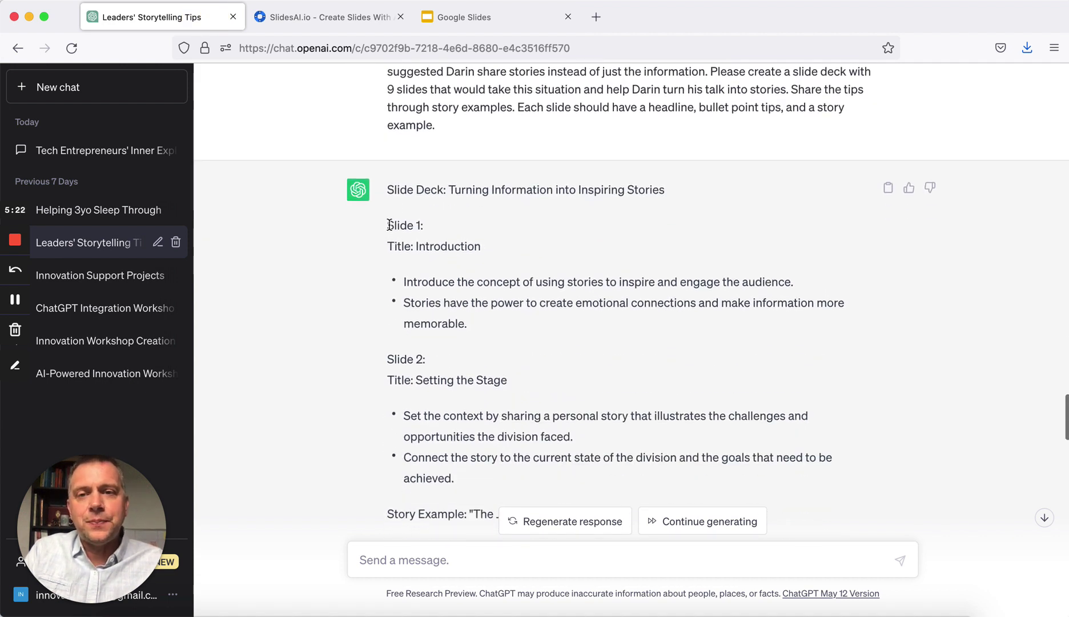
drag(388, 223, 475, 396)
key(ctrl+Up)
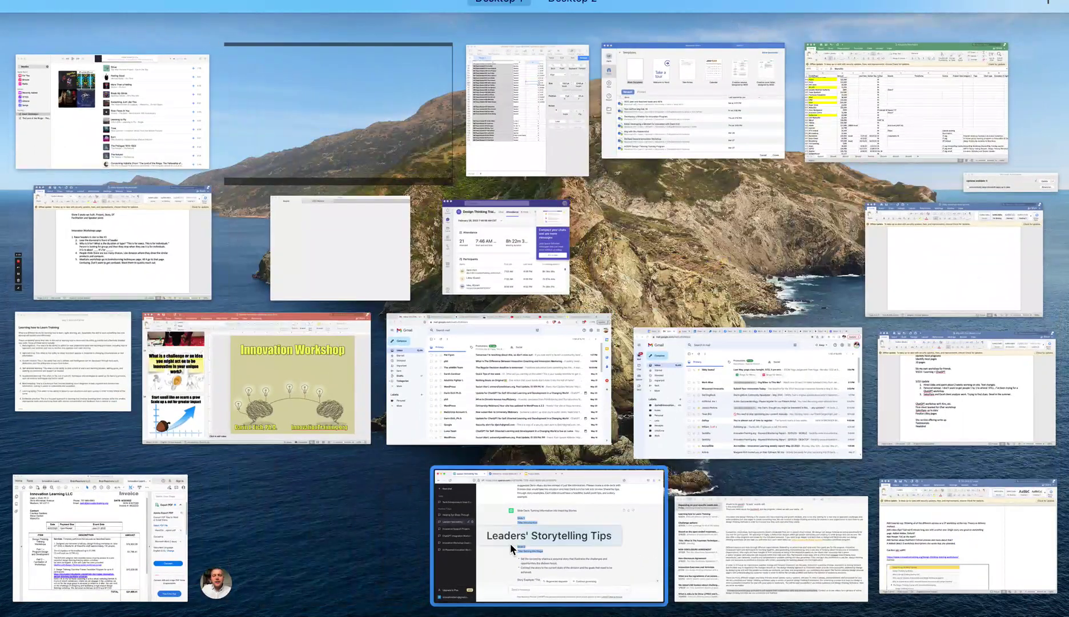
click(510, 543)
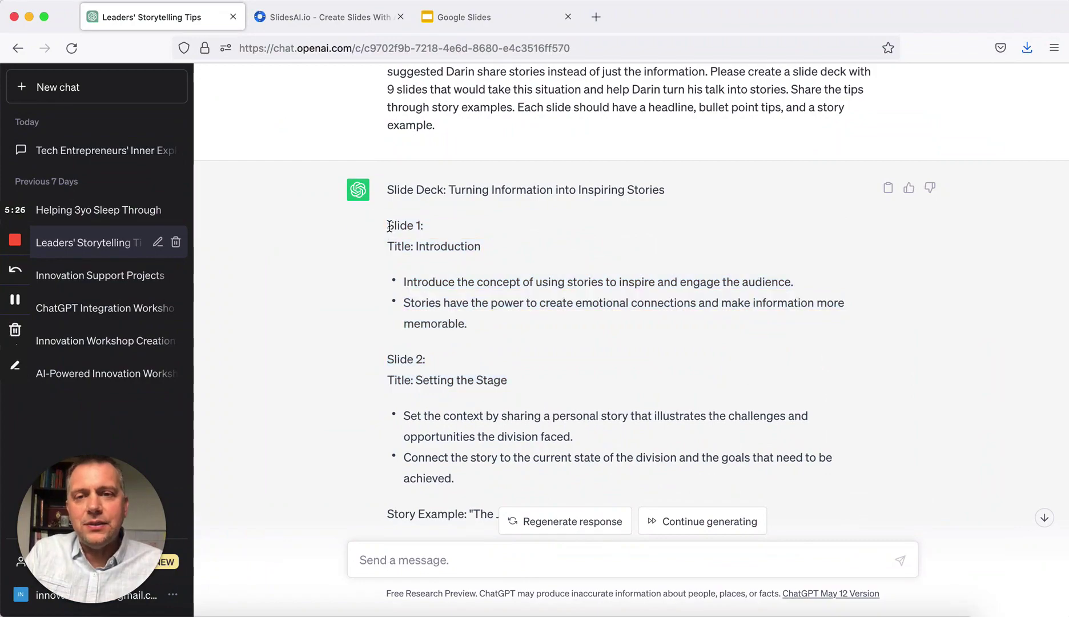
Select the outline text from Slide 1 through Slide 9's last bullet, leaving out the closing note, and switch to the Google Slides home page.
drag(389, 226, 500, 391)
scroll(479, 483, down, 10)
scroll(480, 486, down, 15)
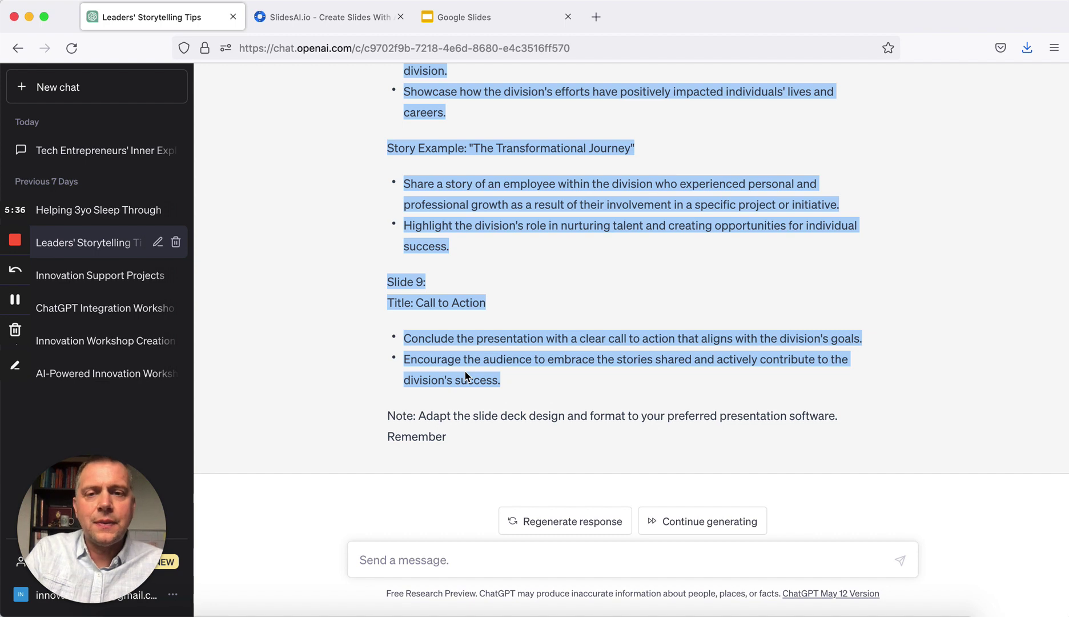
click(465, 17)
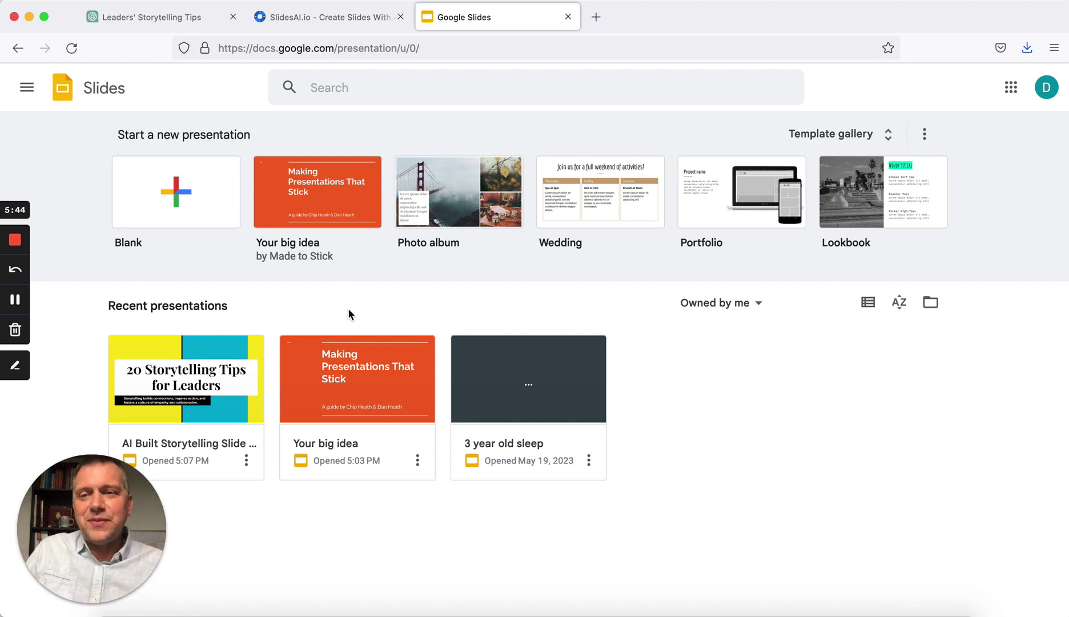
Create a blank presentation and name it "AI Storytelling".
click(178, 197)
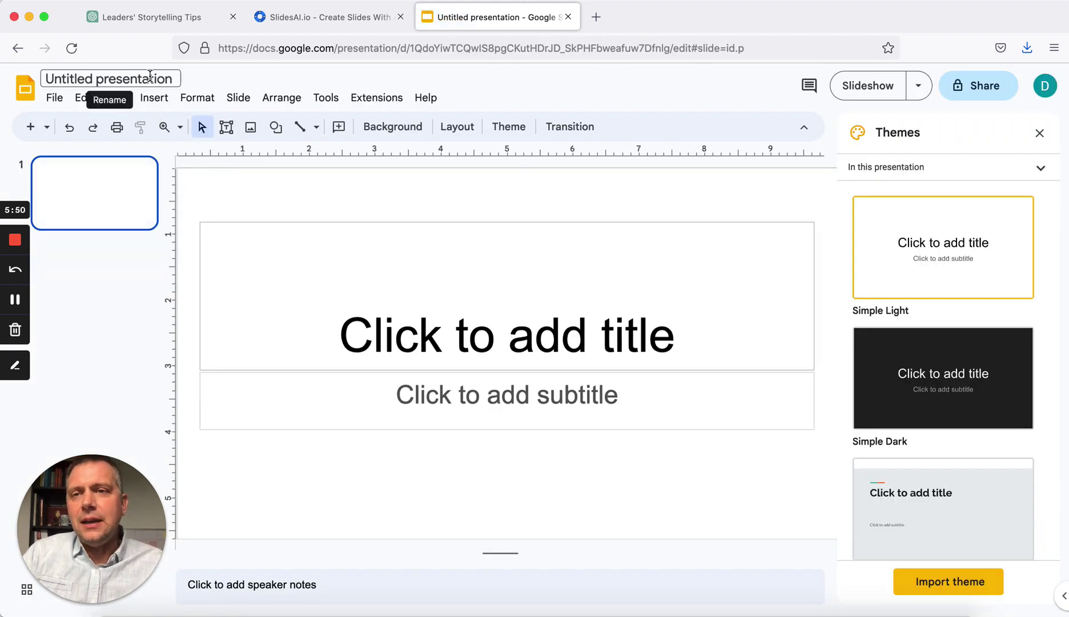
click(150, 76)
text(AI)
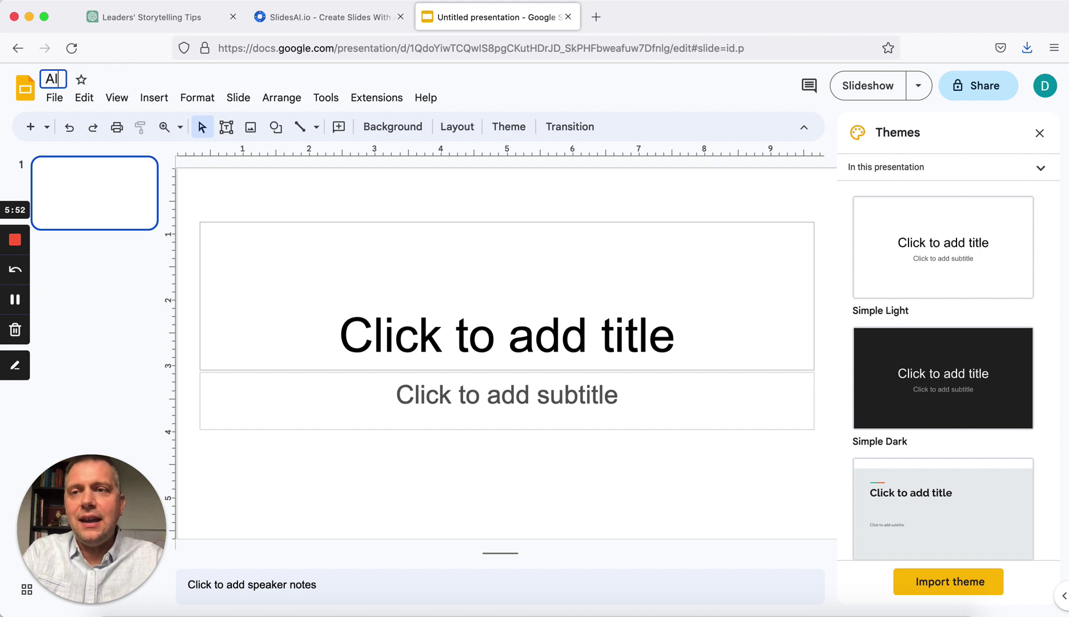
text( Storytelling)
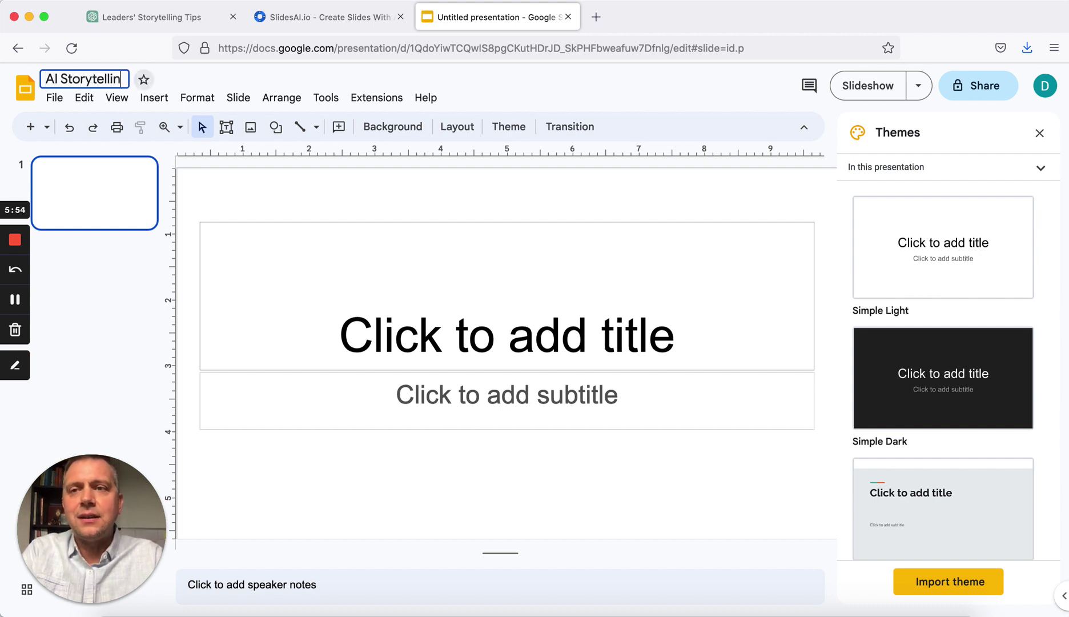
click(121, 271)
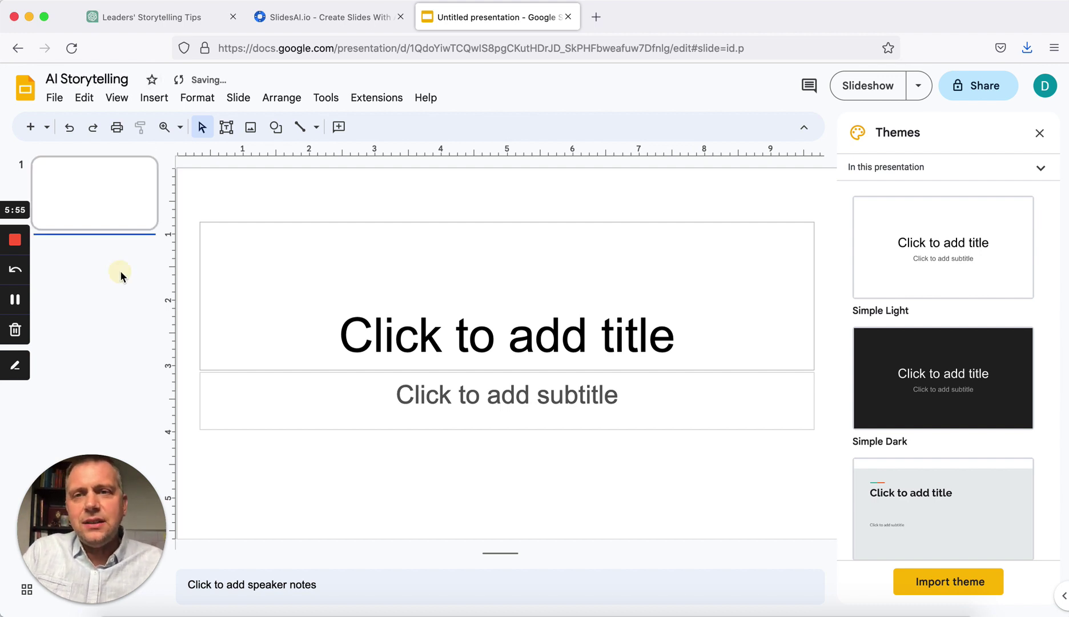
click(384, 99)
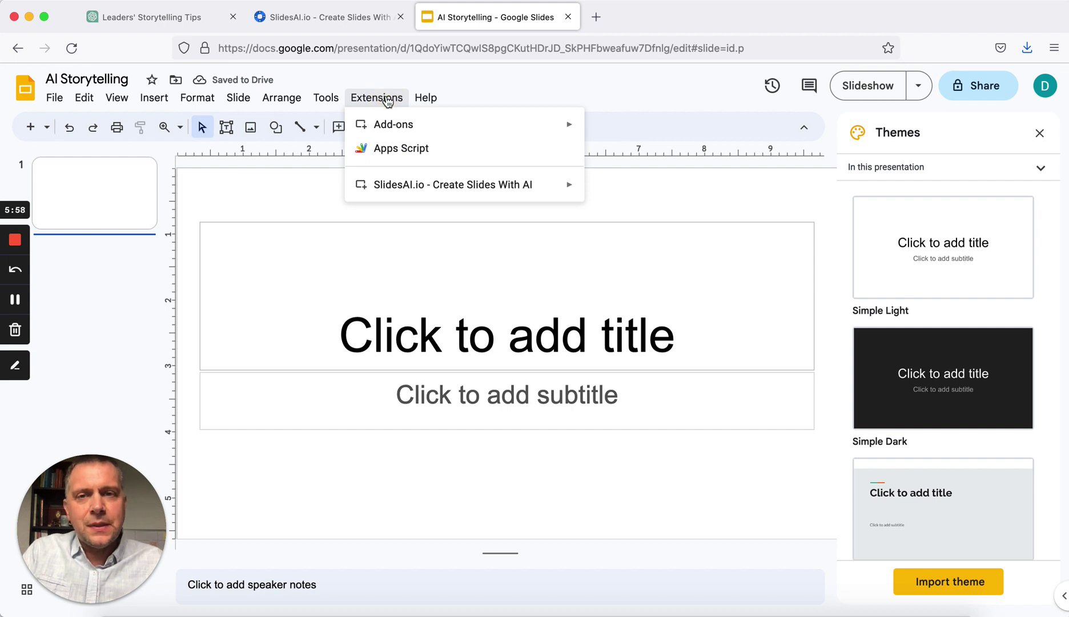
mouse_move(406, 184)
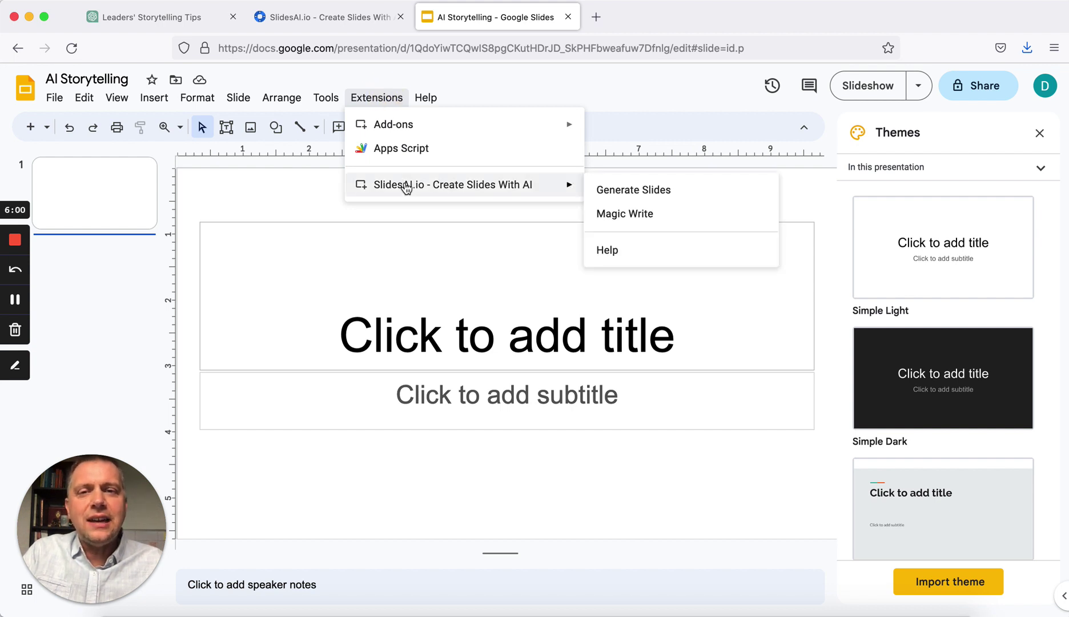
click(497, 67)
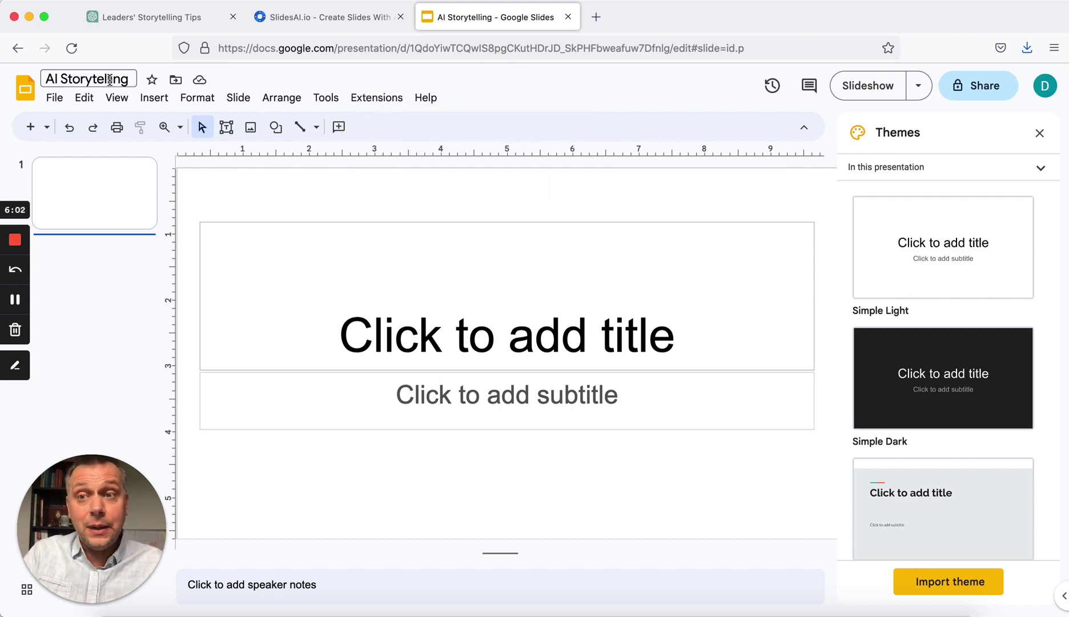
Open the Generate Slides dialog of the SlidesAI.io add-on.
click(377, 98)
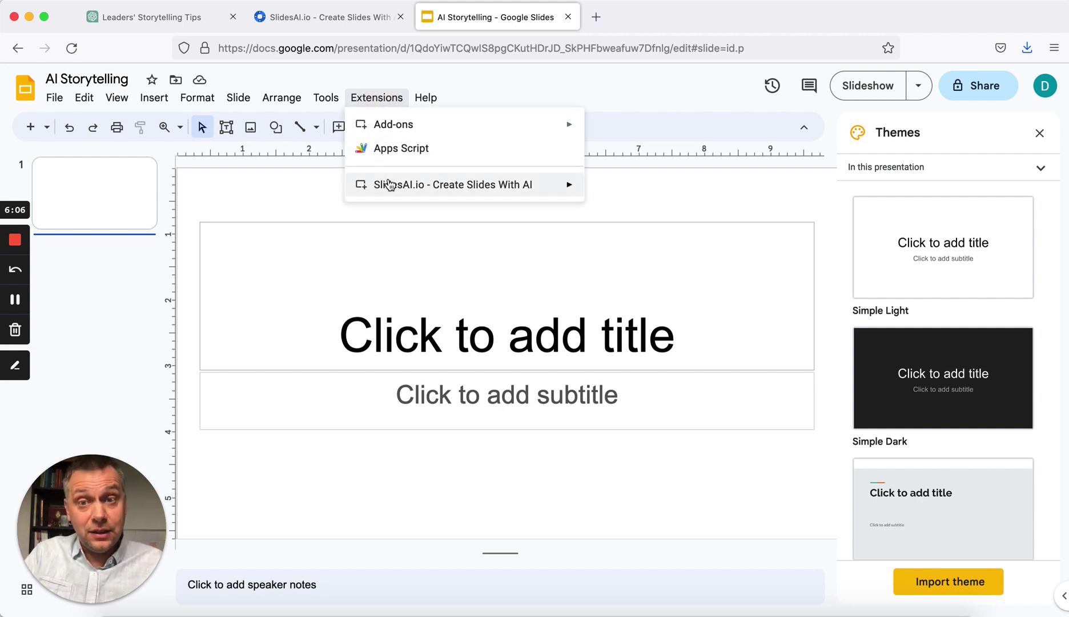
mouse_move(389, 184)
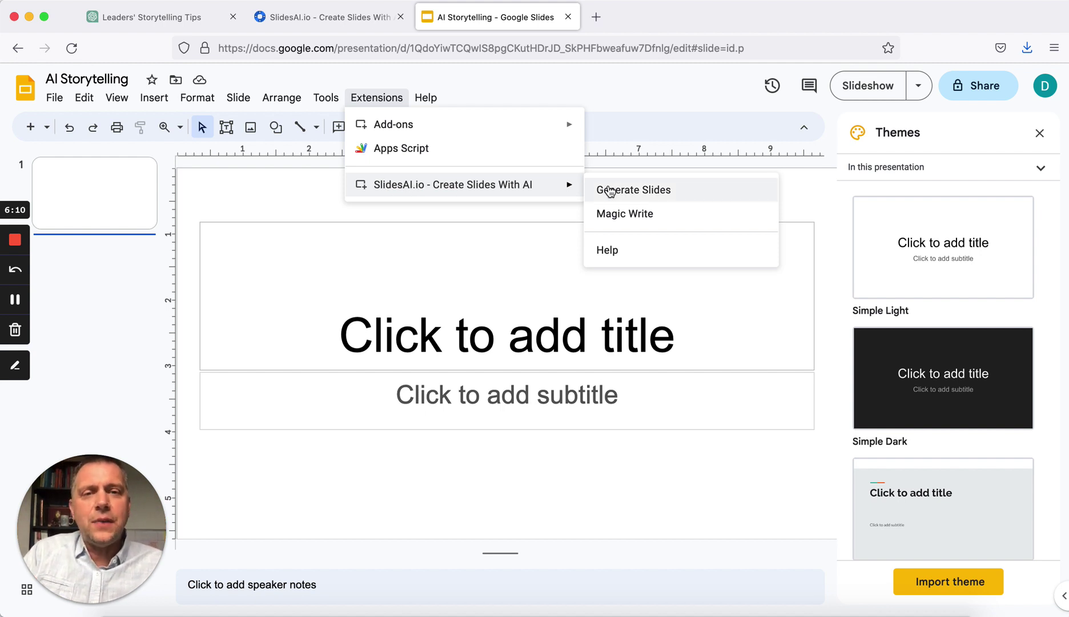
click(631, 192)
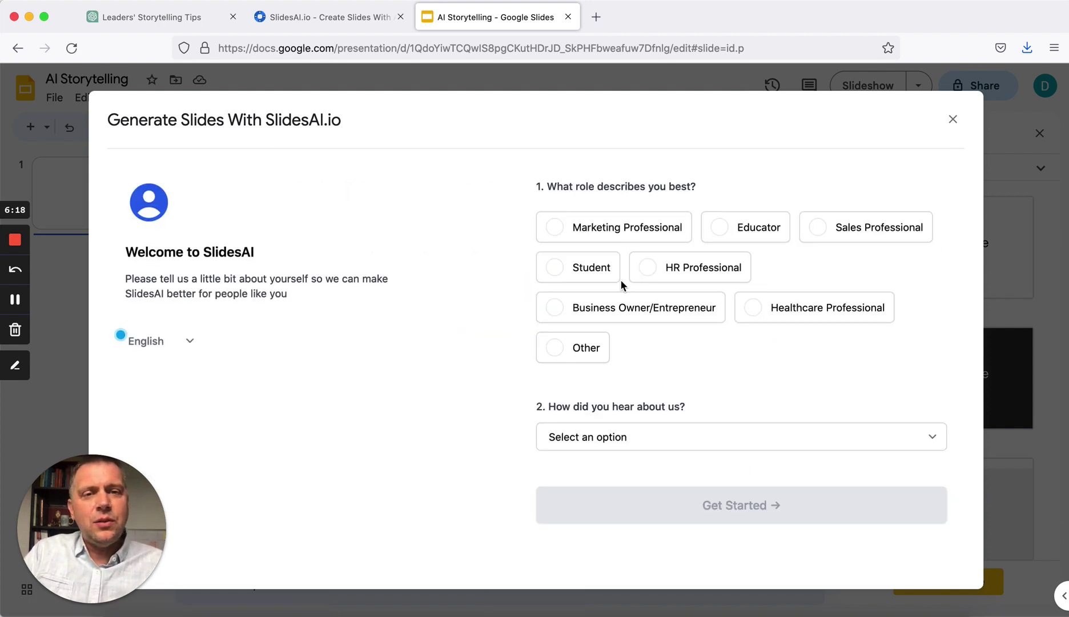
Complete the SlidesAI welcome questions with the role Business Owner/Entrepreneur and the source Friend / Colleague, and get started.
scroll(621, 279, down, 1)
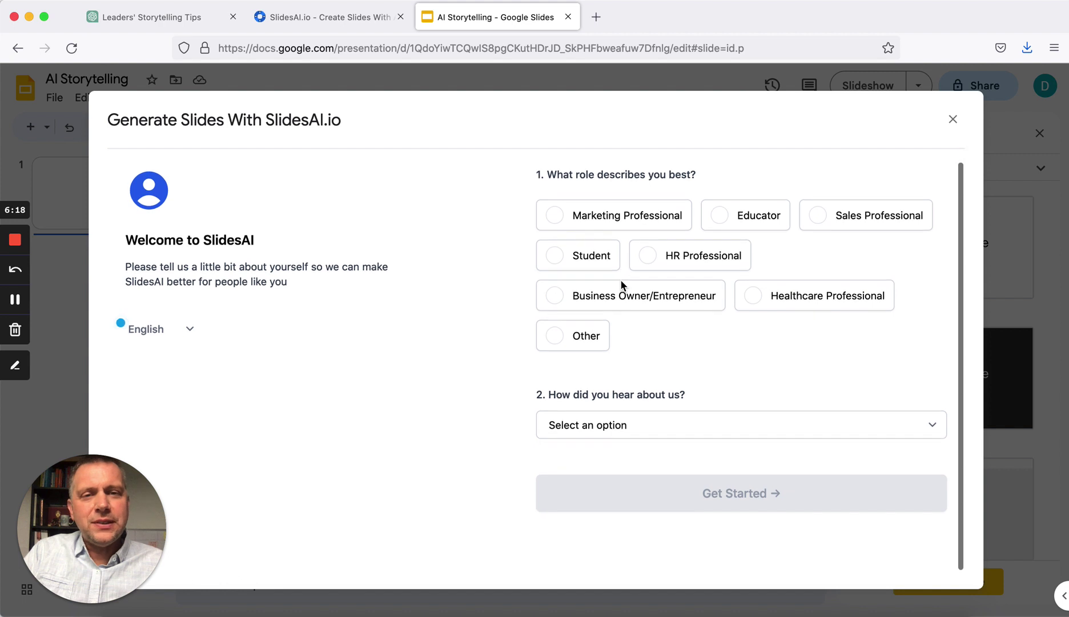
click(578, 296)
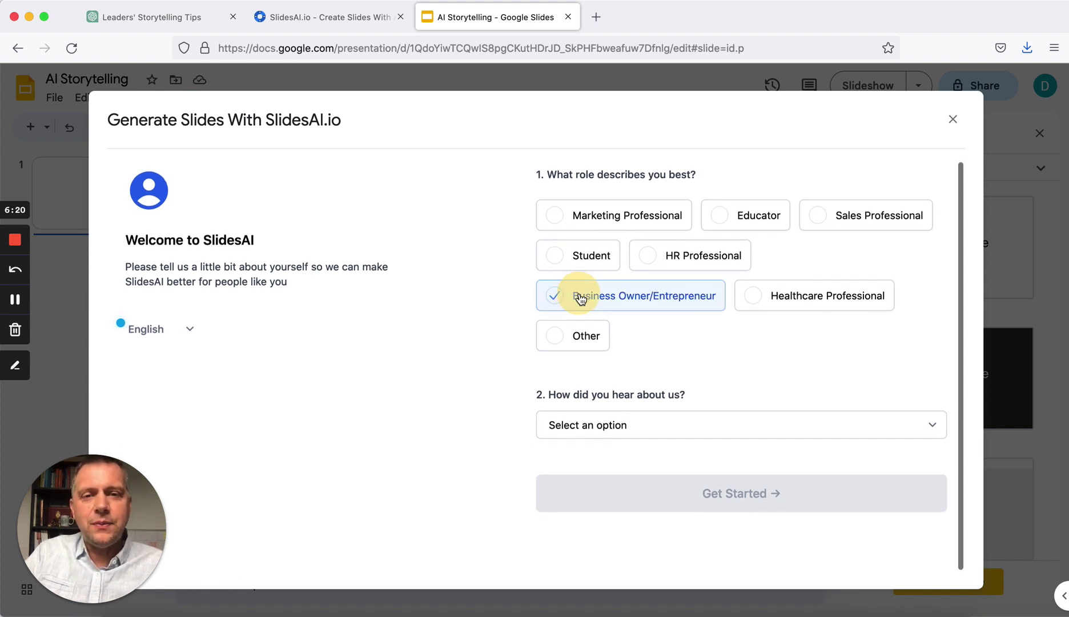
click(600, 424)
click(597, 437)
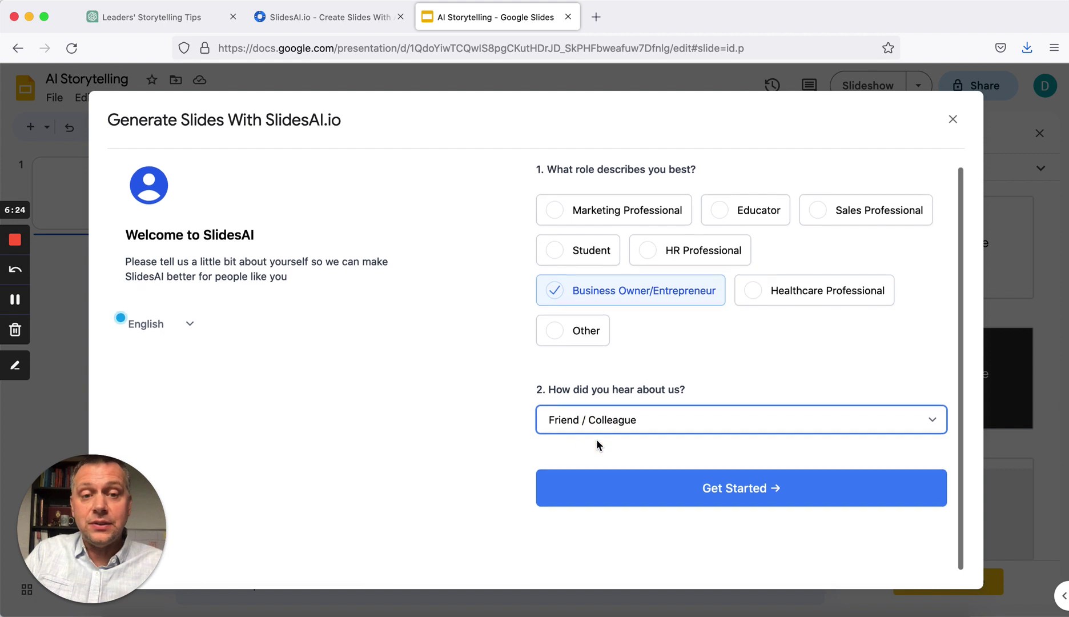
click(713, 493)
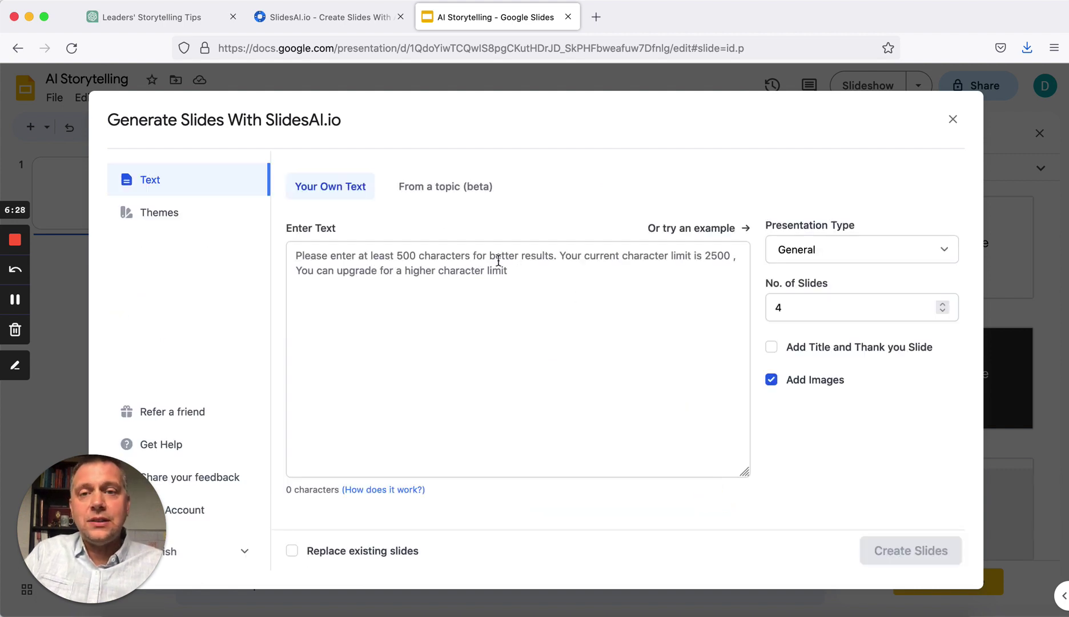
Paste the copied nine-slide ChatGPT outline as your own text for the slide generation and check its end.
click(386, 262)
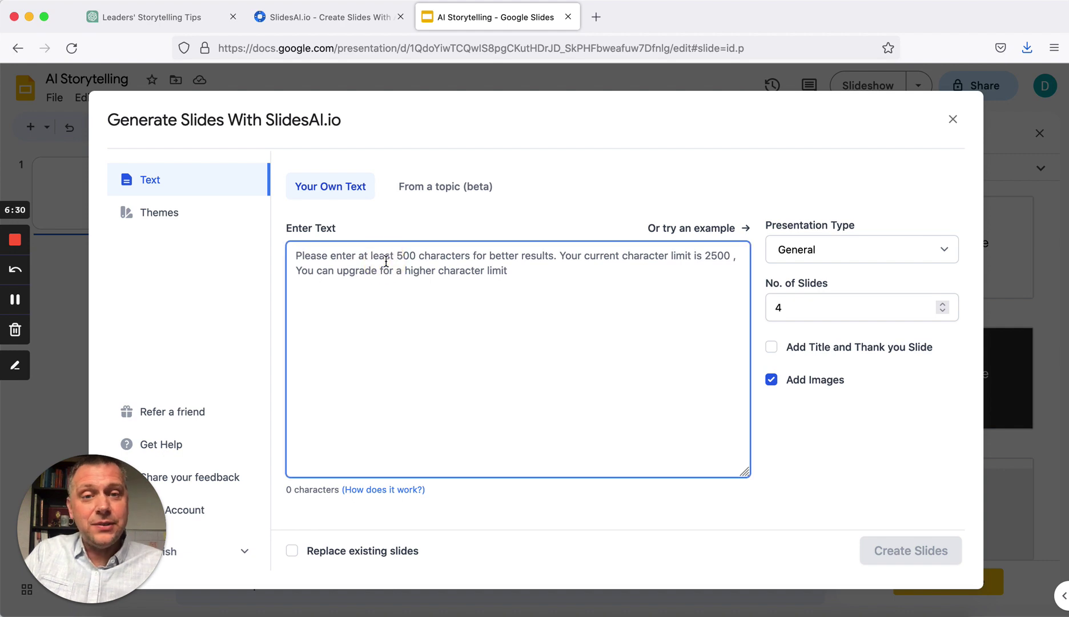
key(super+v)
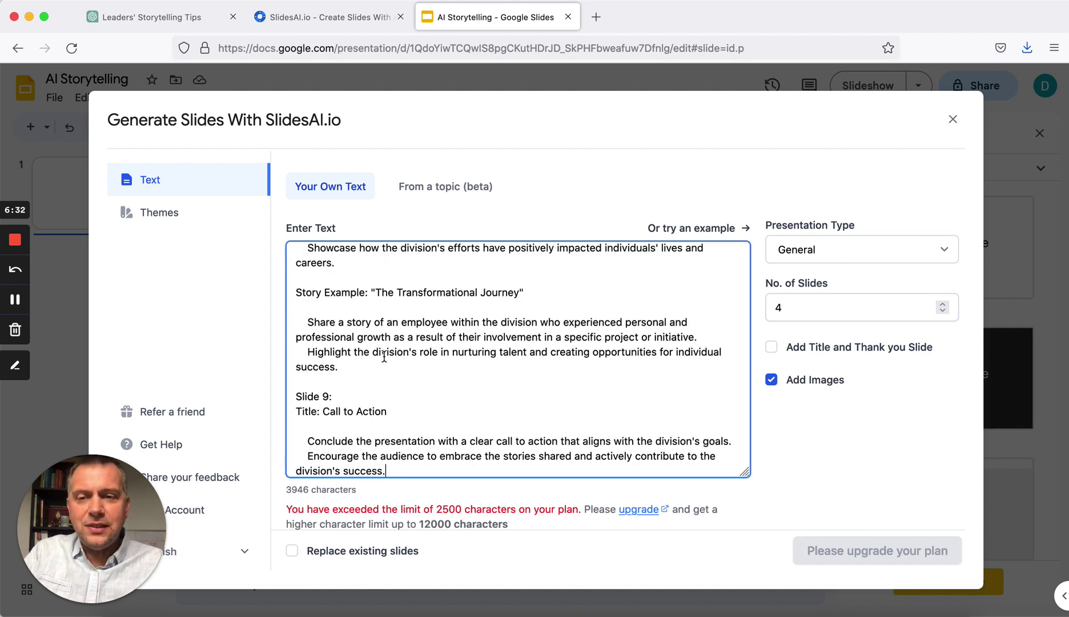
scroll(383, 357, down, 1)
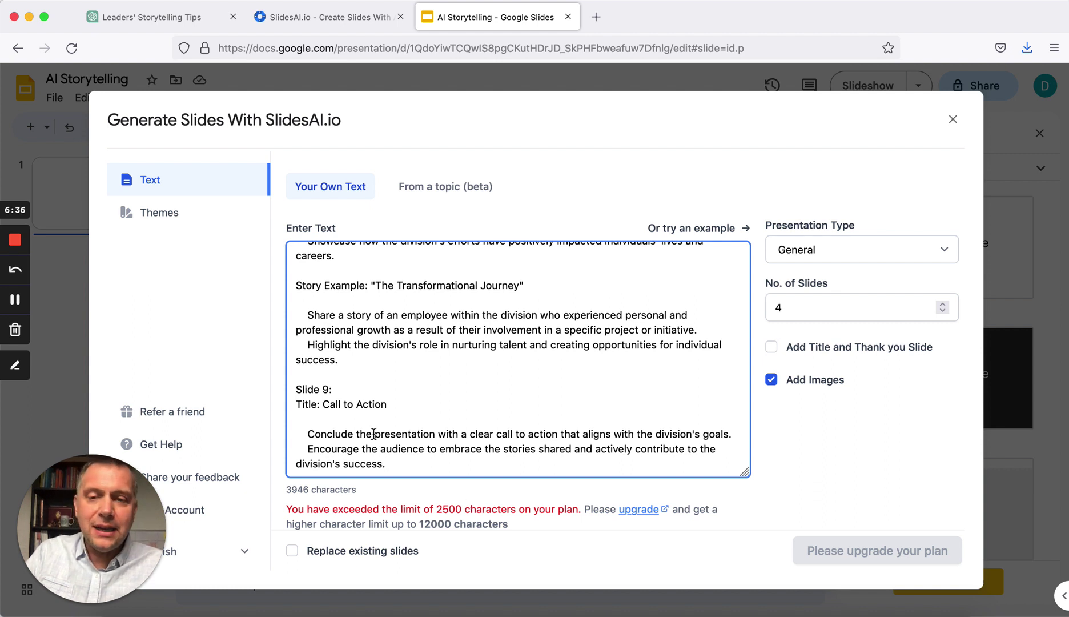
scroll(445, 450, down, 1)
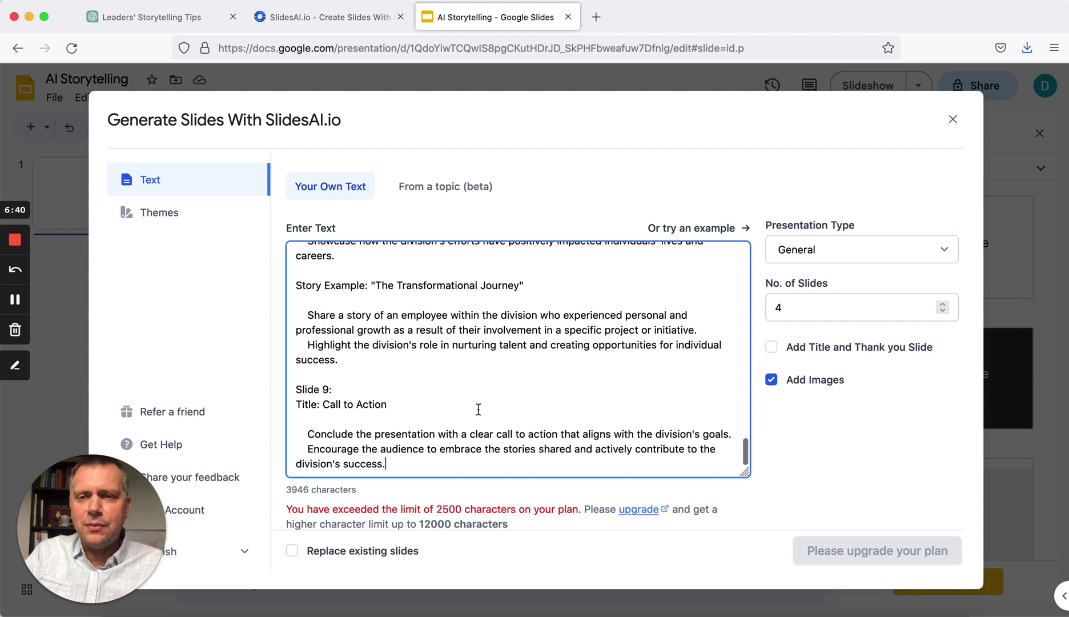
scroll(479, 409, up, 2)
scroll(434, 423, down, 2)
Delete the Slide 6 through Slide 9 sections and the trailing blank lines, so the outline ends with Slide 5's last bullet.
click(398, 457)
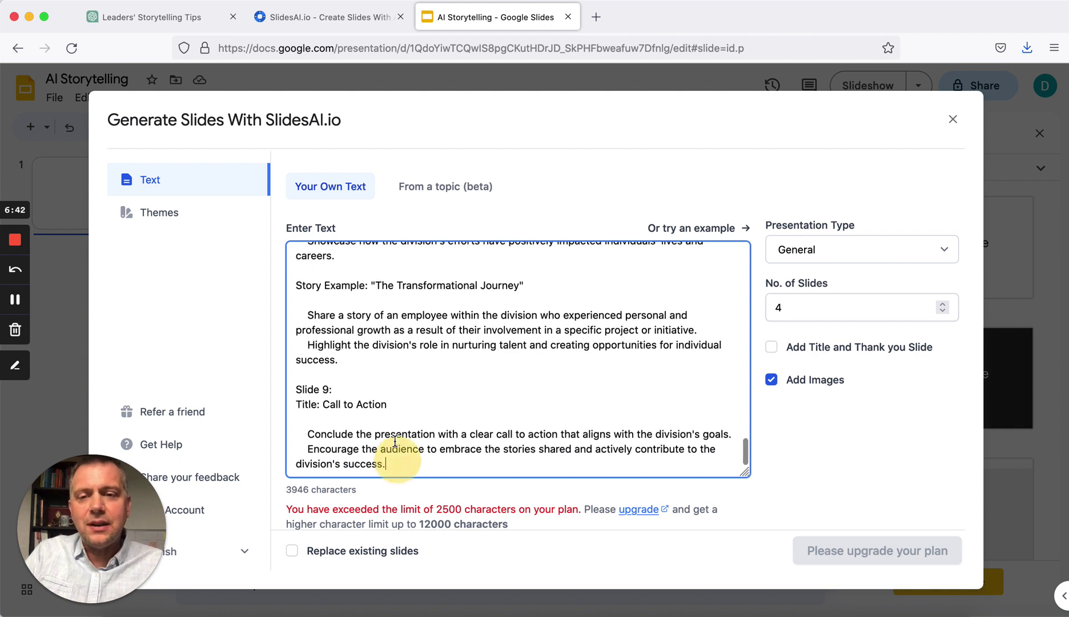
drag(395, 442, 292, 262)
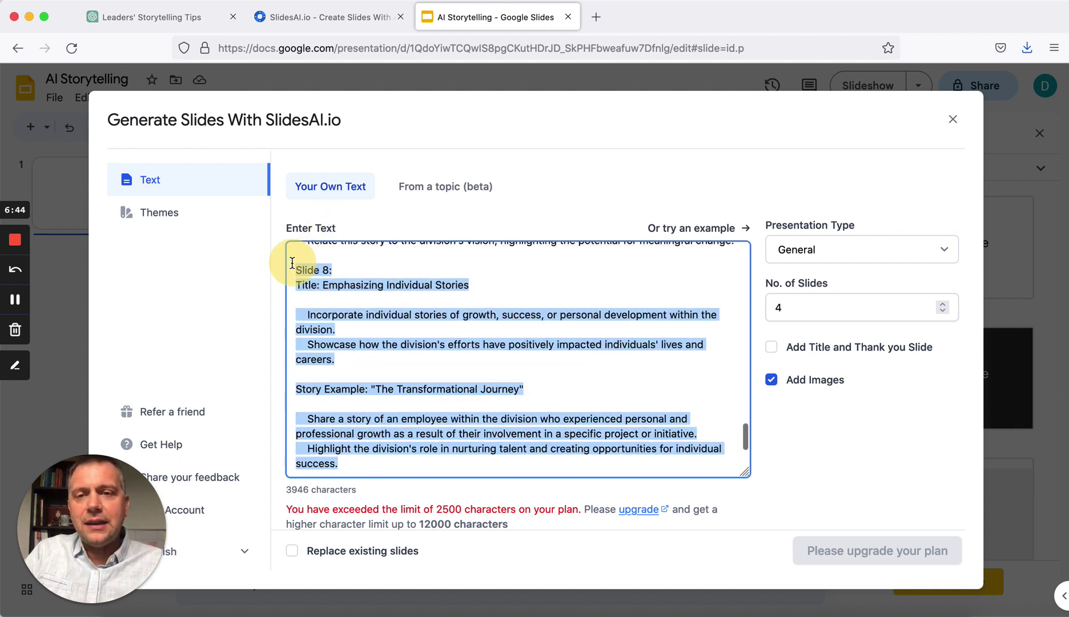
key(BackSpace)
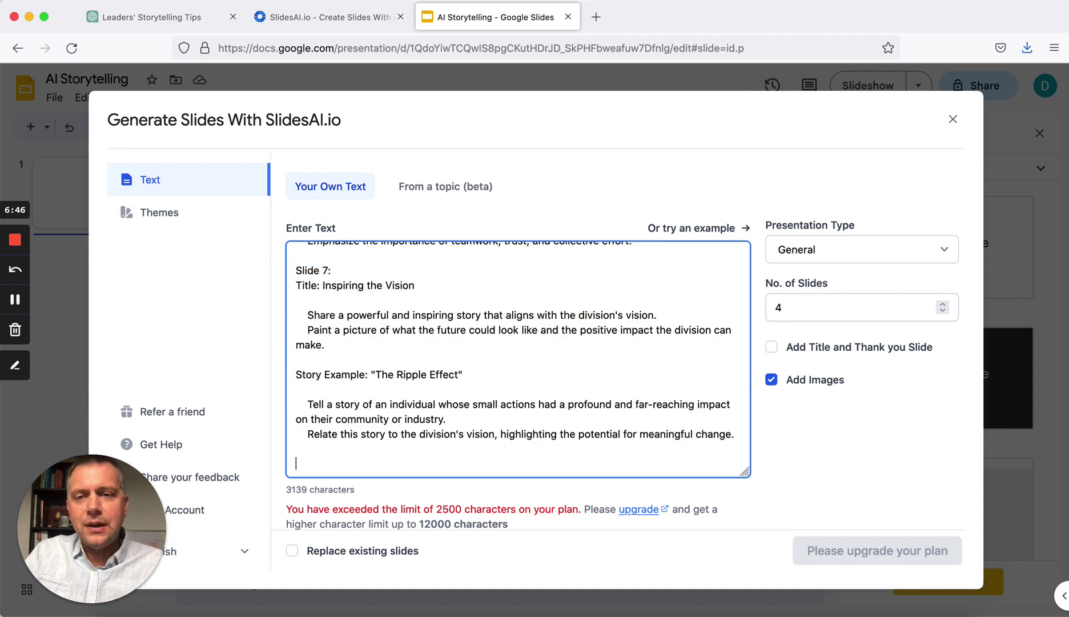
drag(311, 462, 298, 382)
key(BackSpace)
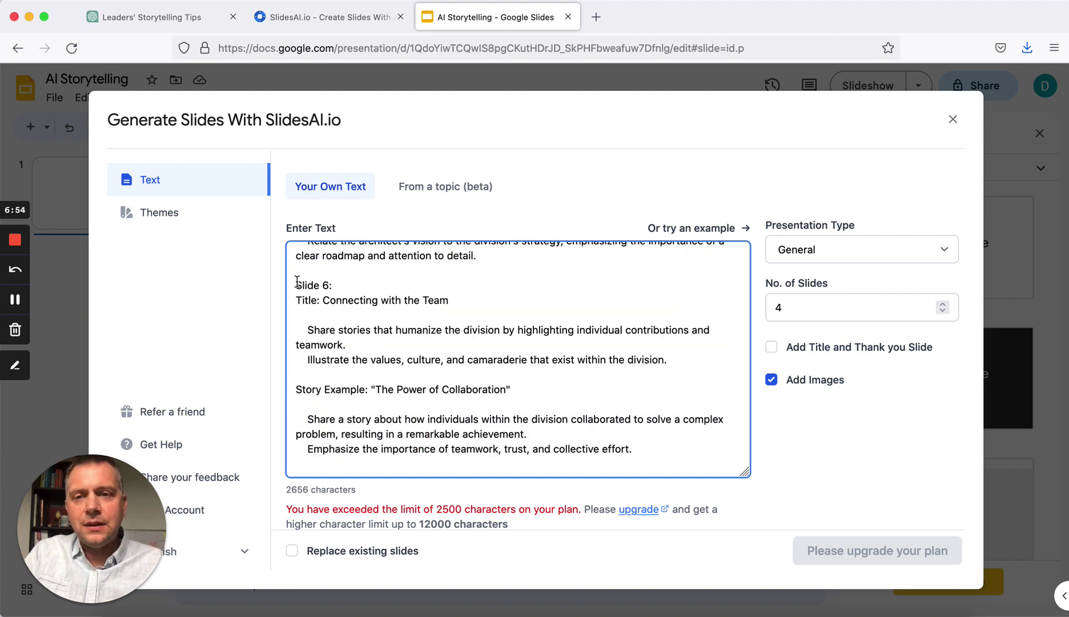
drag(297, 281, 661, 477)
key(BackSpace)
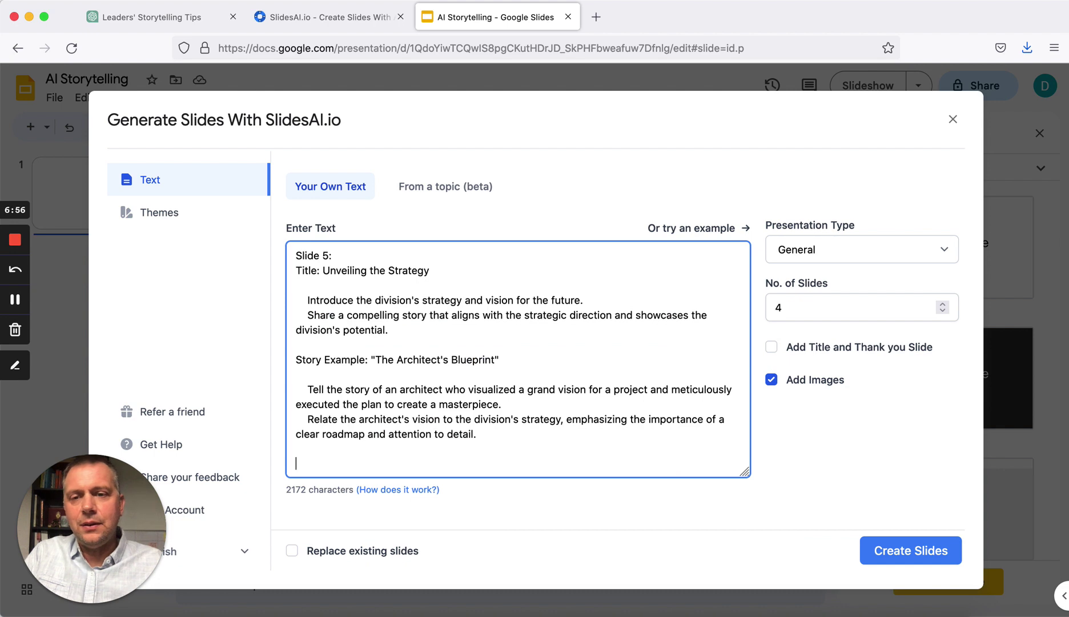
key(BackSpace)
key(BackSpace)
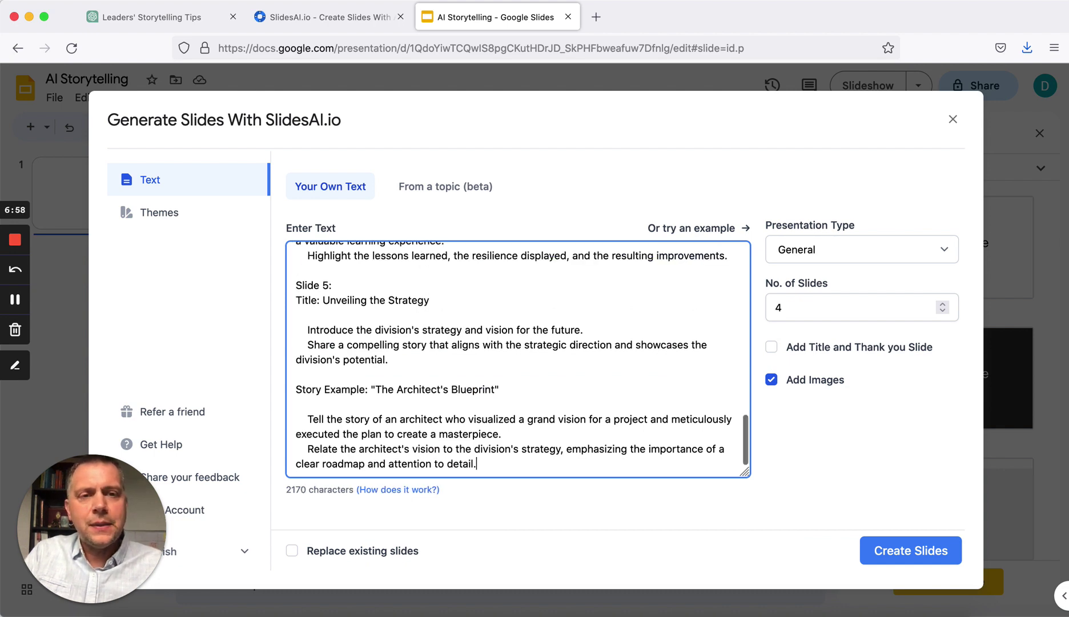
Set the number of slides to 5 and the presentation type to Conference.
scroll(642, 353, up, 5)
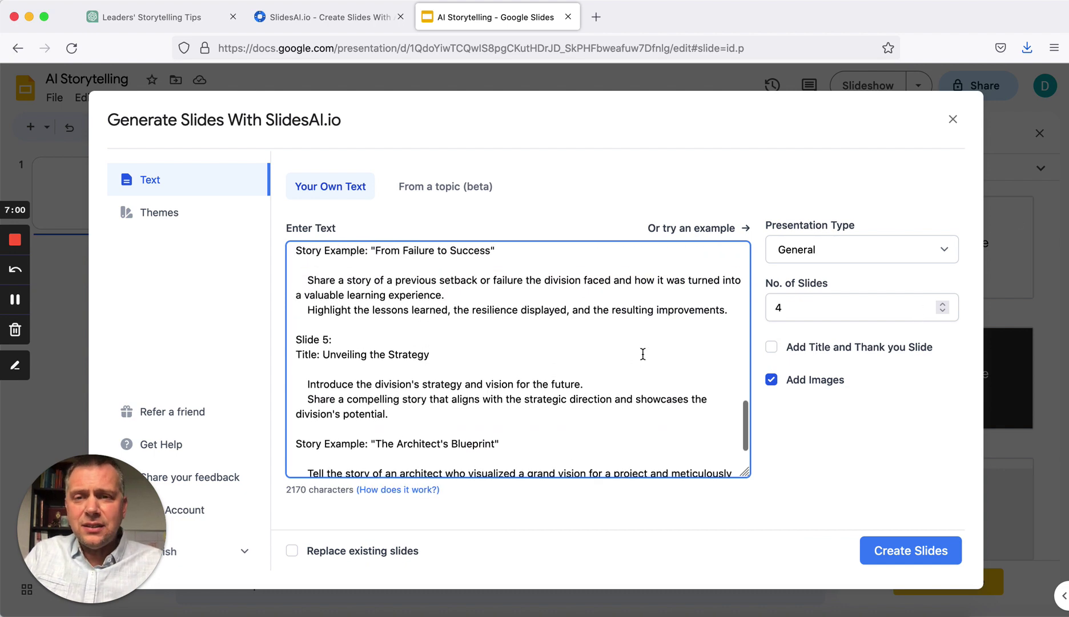
scroll(459, 402, up, 10)
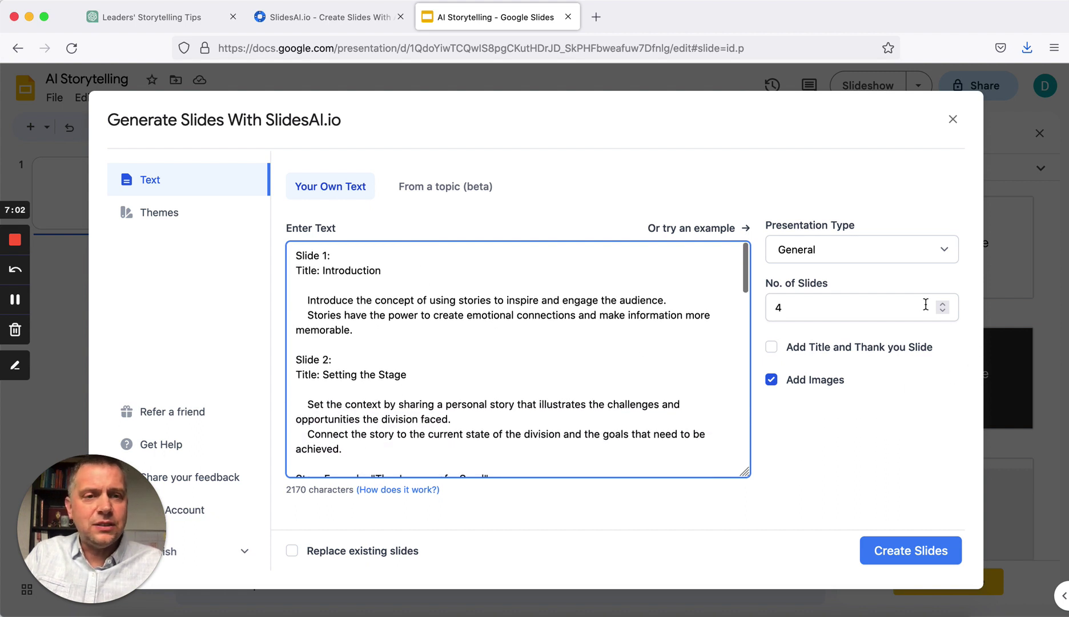
click(943, 304)
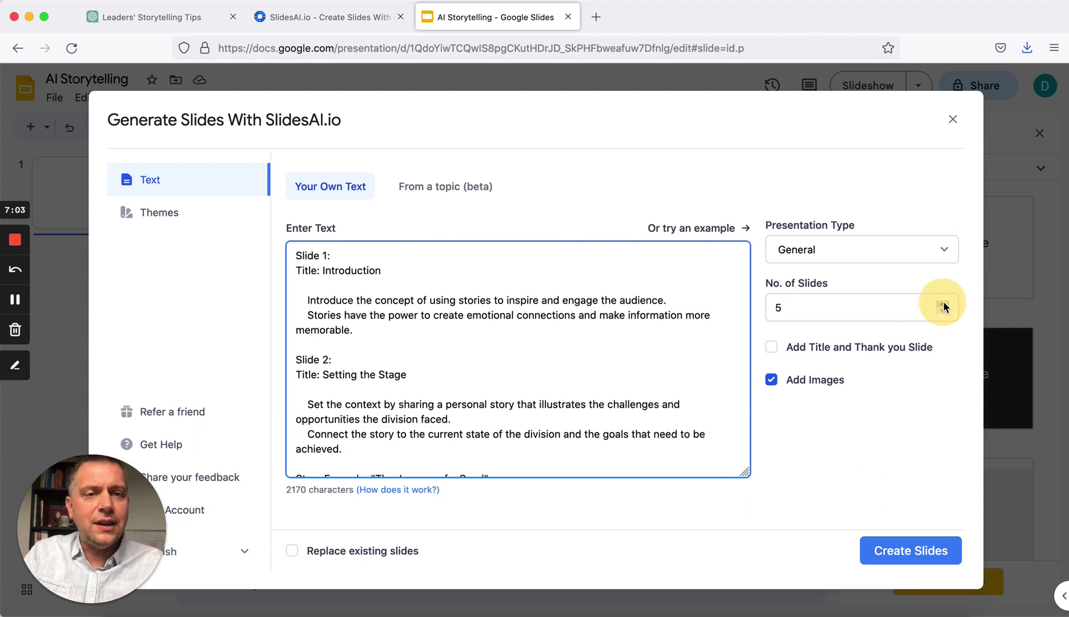
click(827, 246)
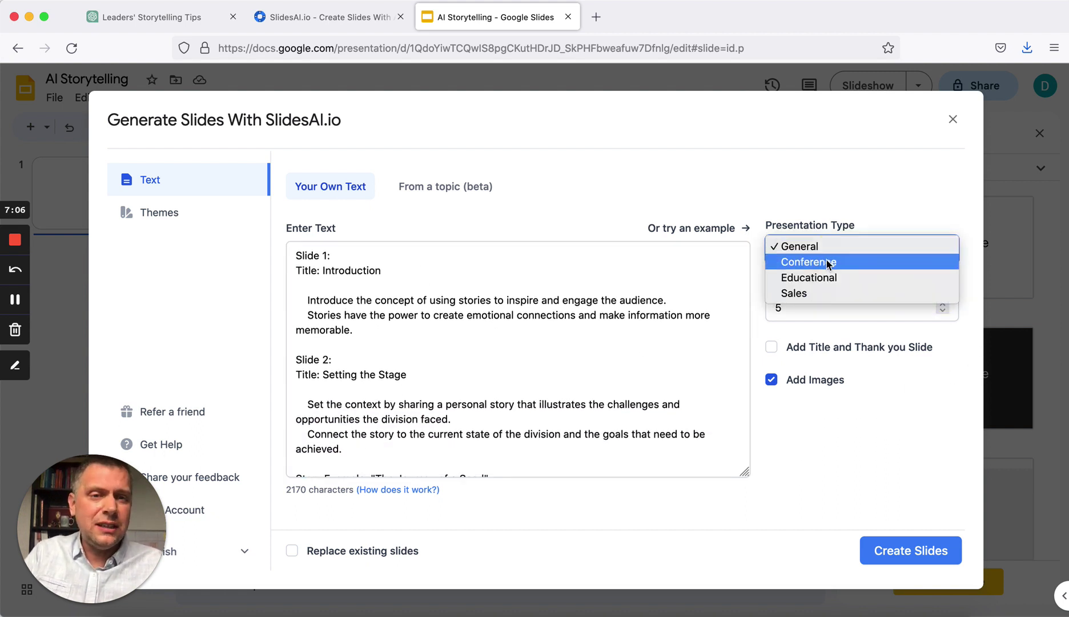
click(827, 262)
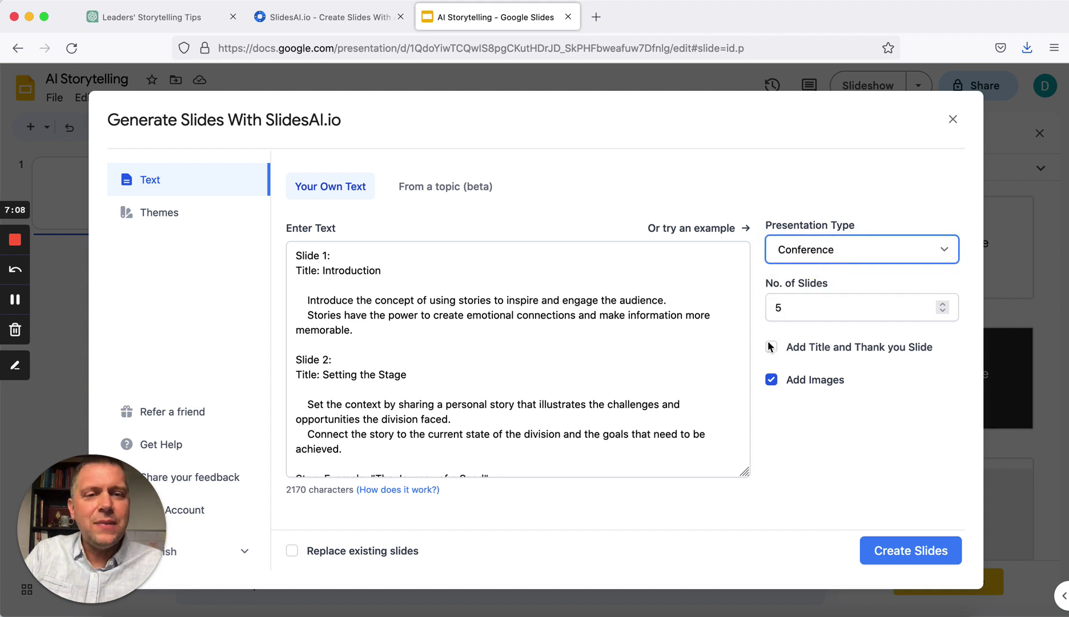
Review the shortened outline from Slide 1 onward and start creating the slides from it.
scroll(734, 364, down, 1)
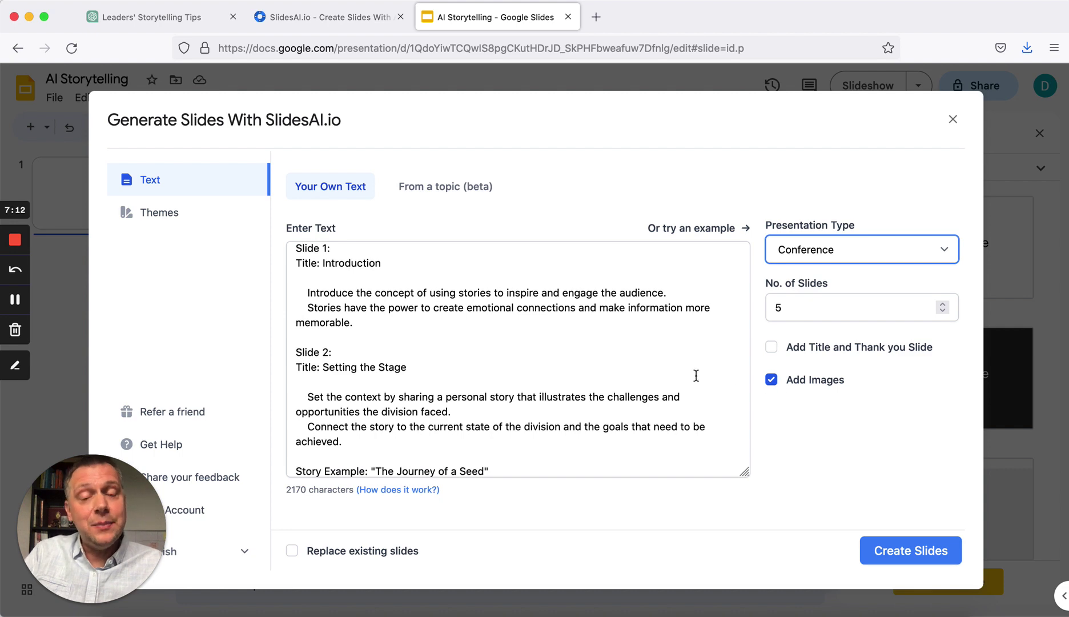
scroll(662, 378, down, 5)
scroll(662, 378, down, 12)
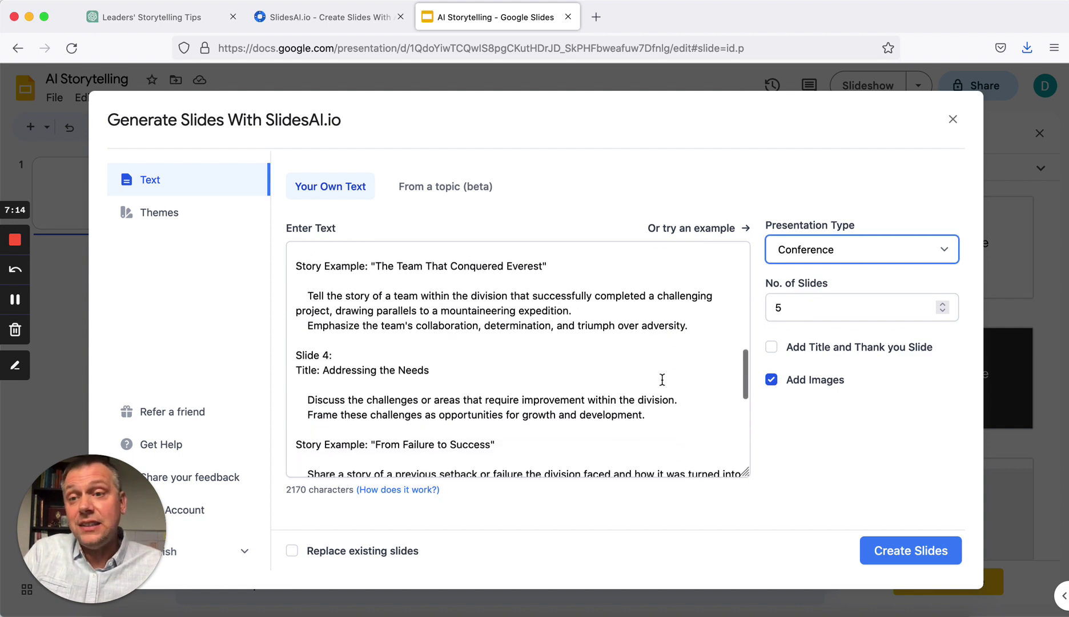
scroll(662, 378, up, 20)
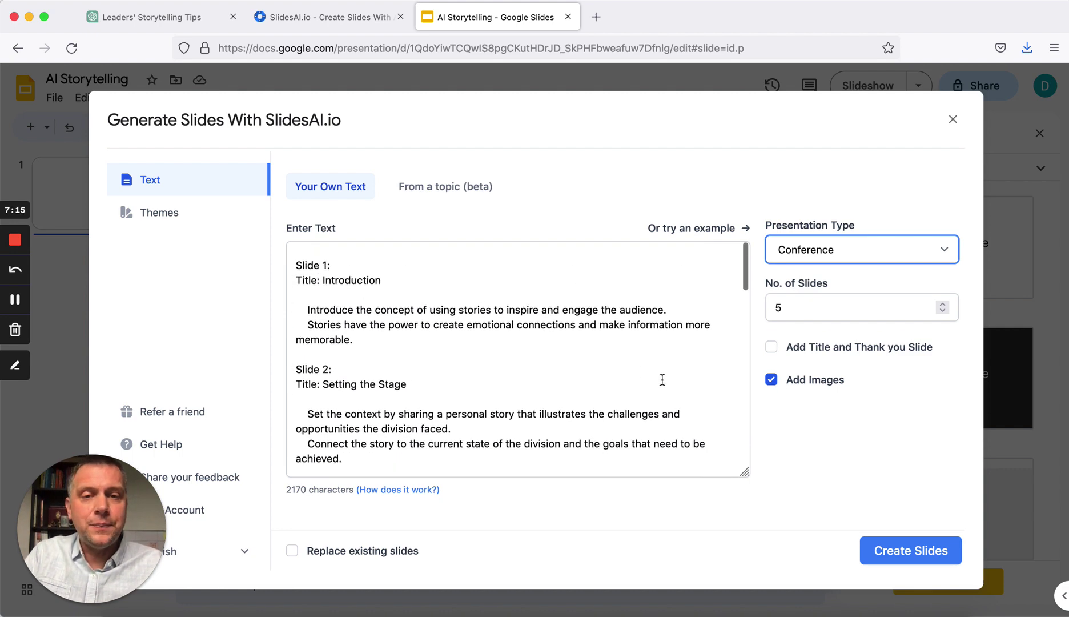
click(882, 550)
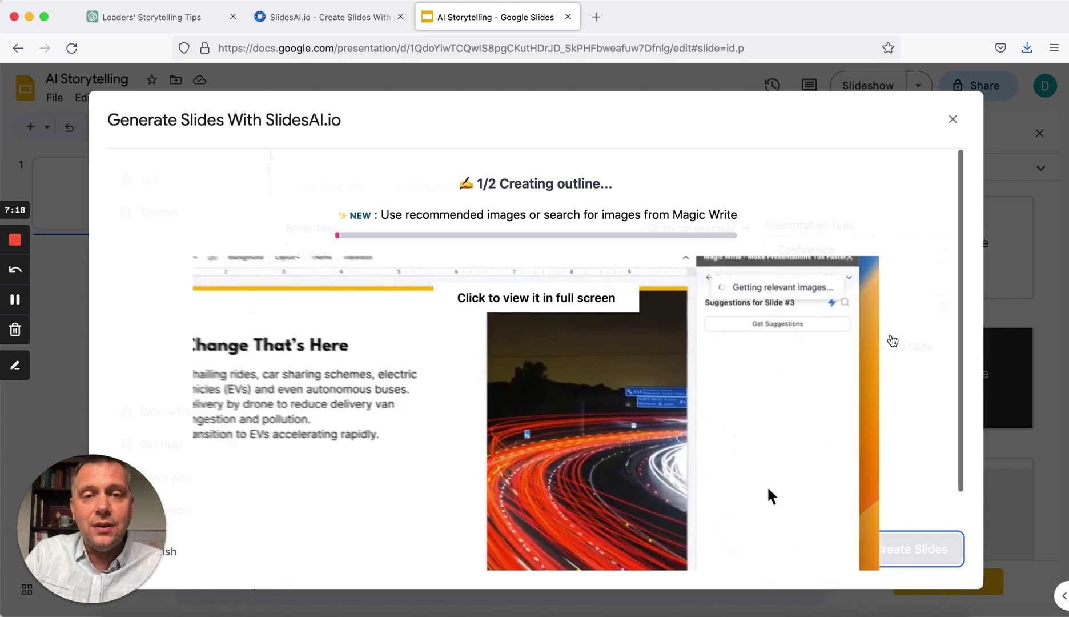